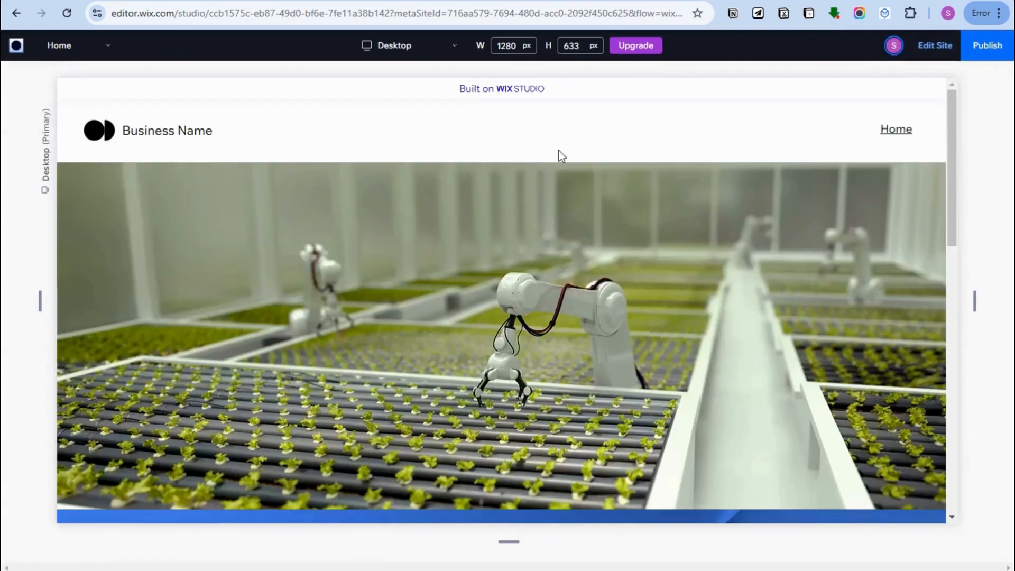
pyautogui.scroll(-5, 610, 211)
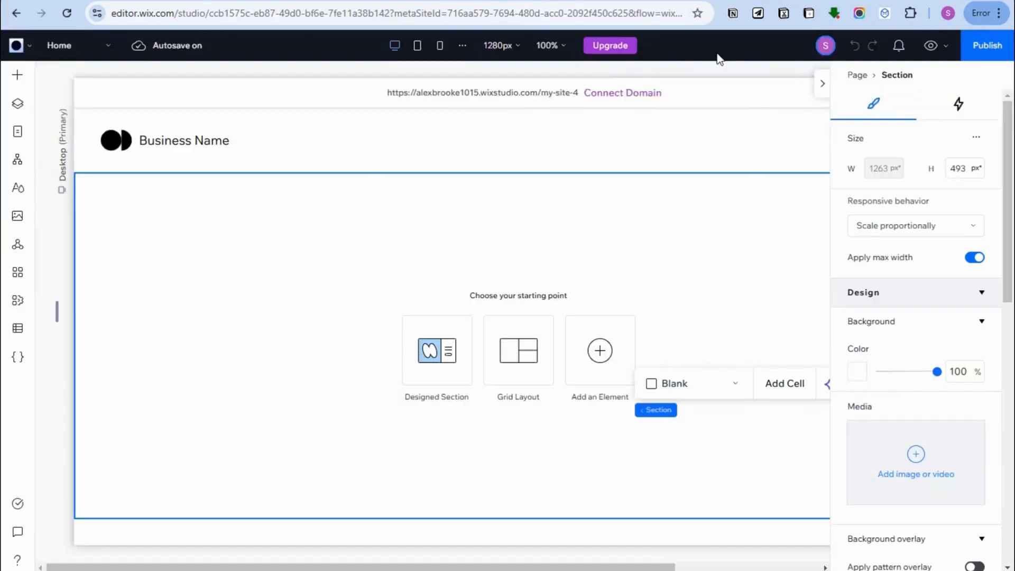
# Step: Select the header and the blank section below it to view their size and design settings
pyautogui.click(334, 130)
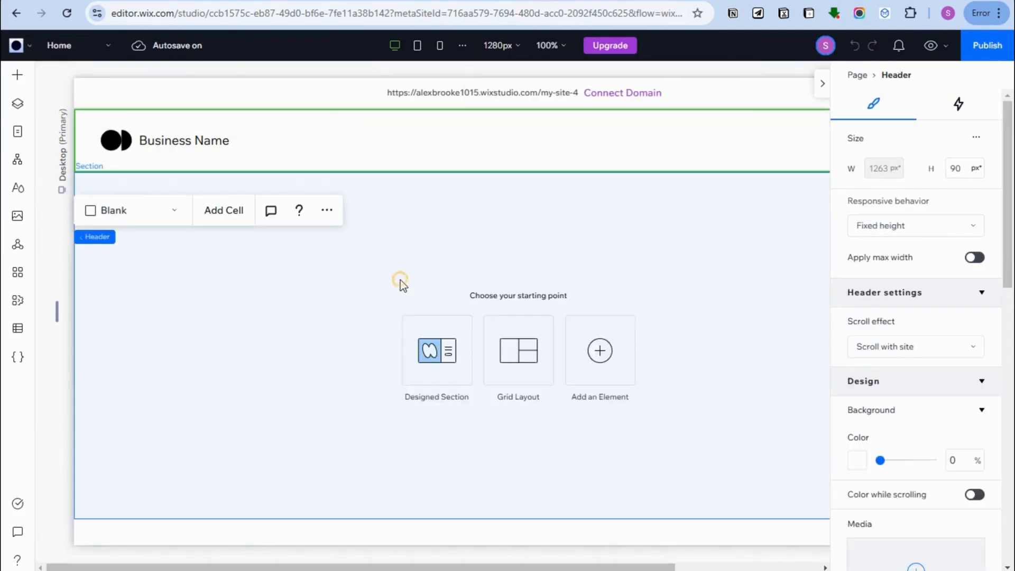
pyautogui.click(401, 280)
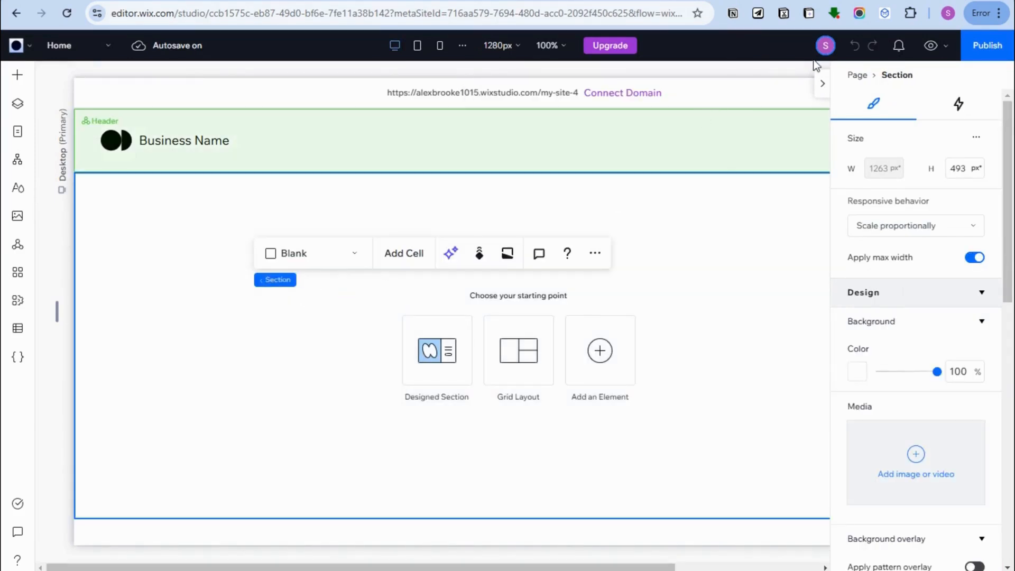
pyautogui.click(389, 360)
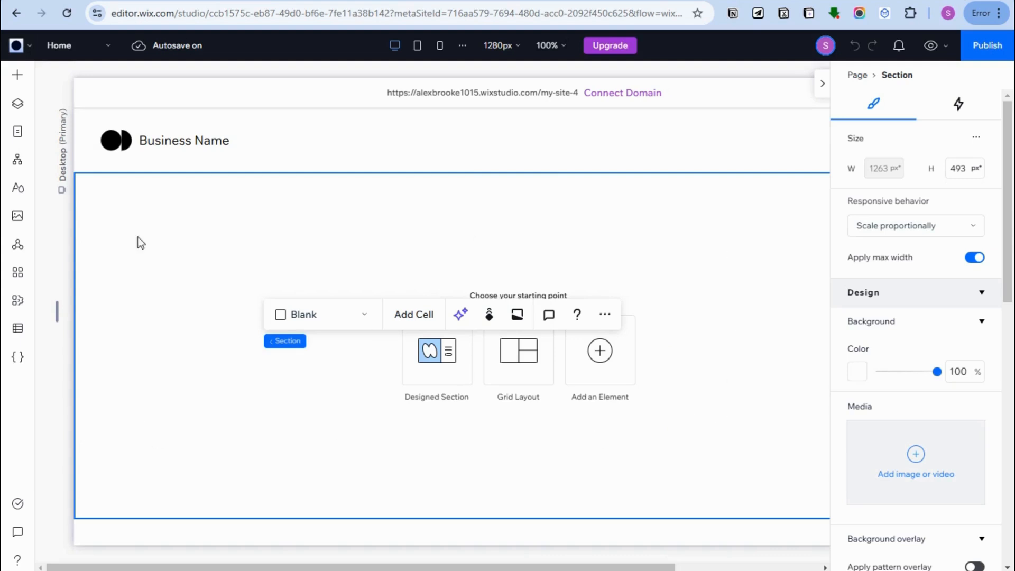
pyautogui.click(139, 273)
pyautogui.click(175, 355)
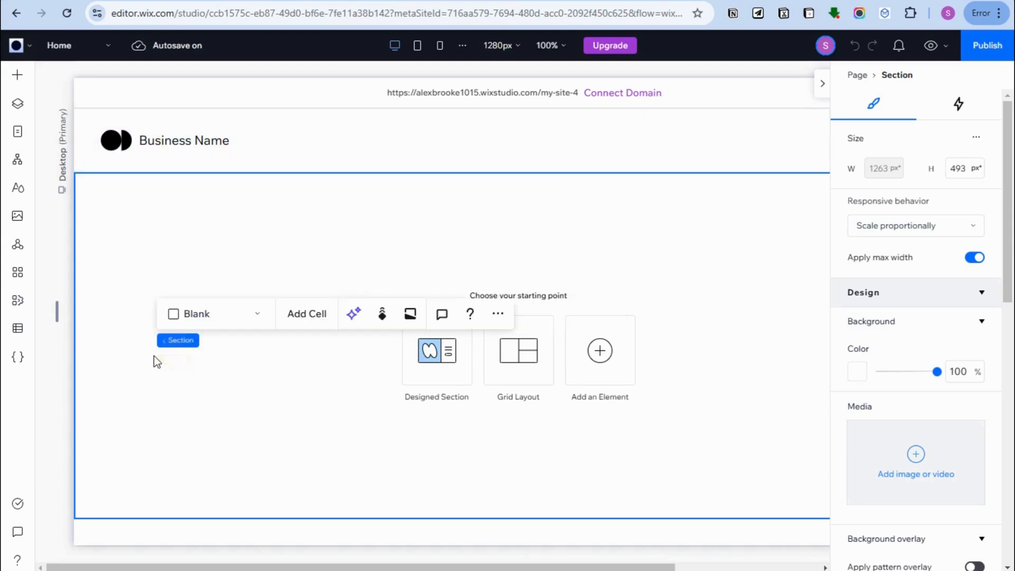
pyautogui.click(354, 204)
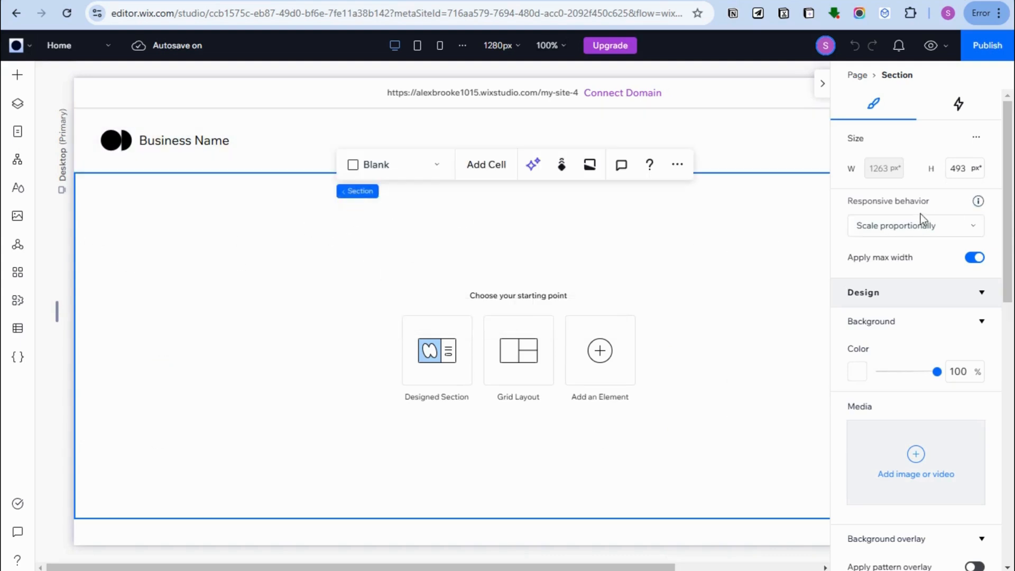
# Step: Hide and restore the inspector that holds the blank section's properties
pyautogui.click(822, 81)
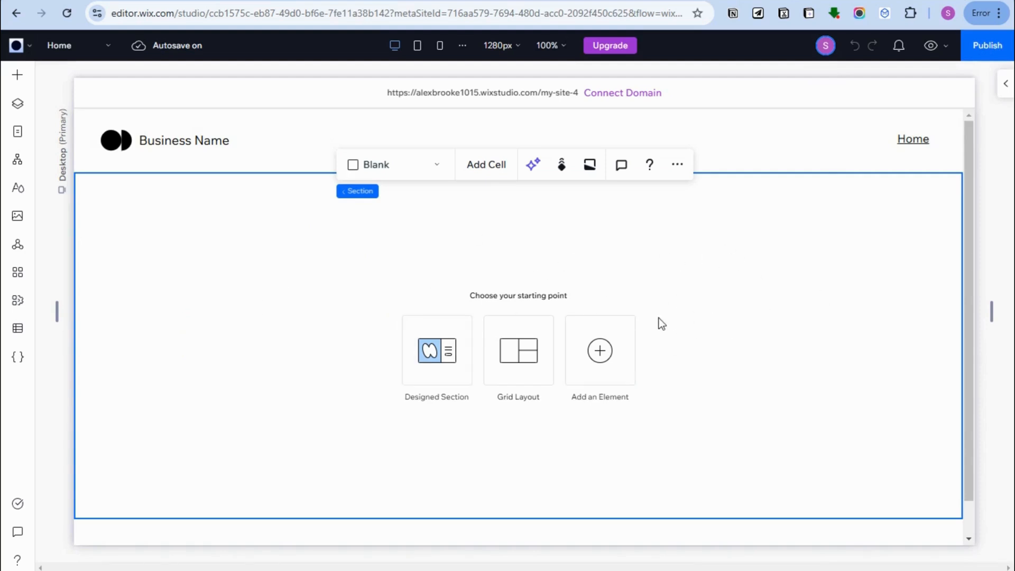
pyautogui.click(1005, 83)
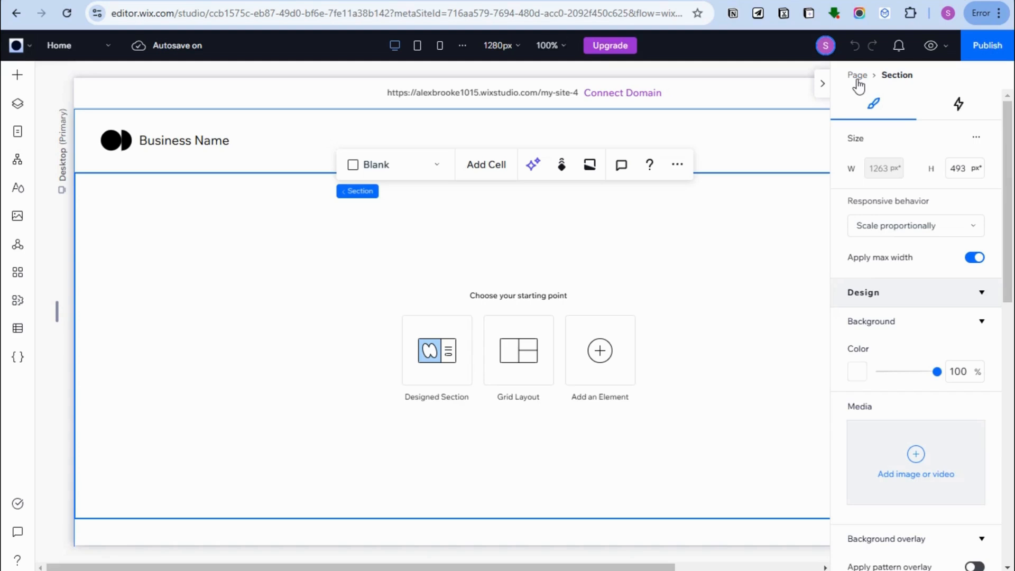
pyautogui.click(822, 83)
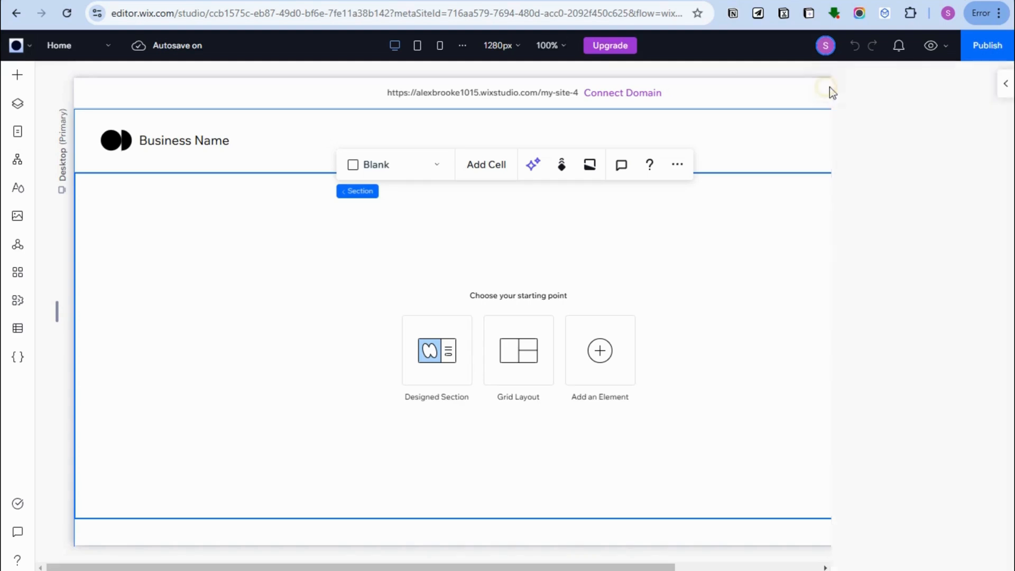
pyautogui.click(1005, 85)
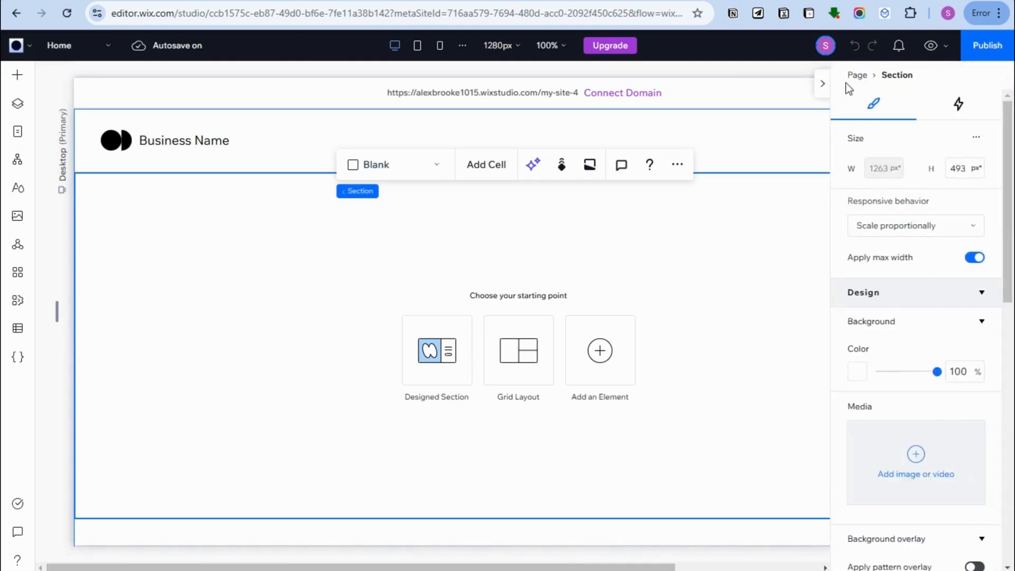
pyautogui.click(823, 84)
pyautogui.click(1005, 85)
# Step: Start adding background media to the blank section and browse the Media from Wix images
pyautogui.click(982, 323)
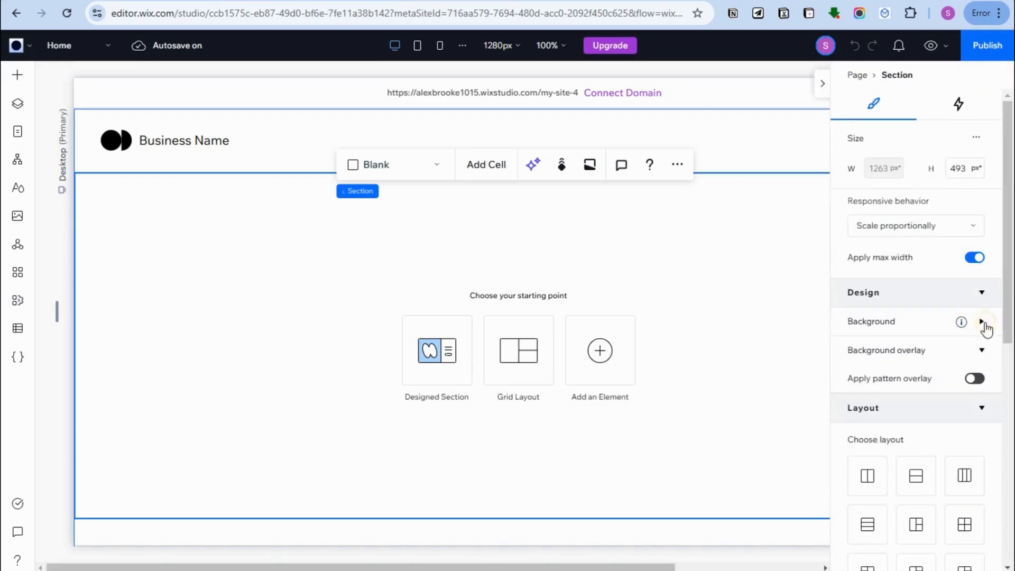
pyautogui.click(888, 325)
pyautogui.scroll(-3, 898, 465)
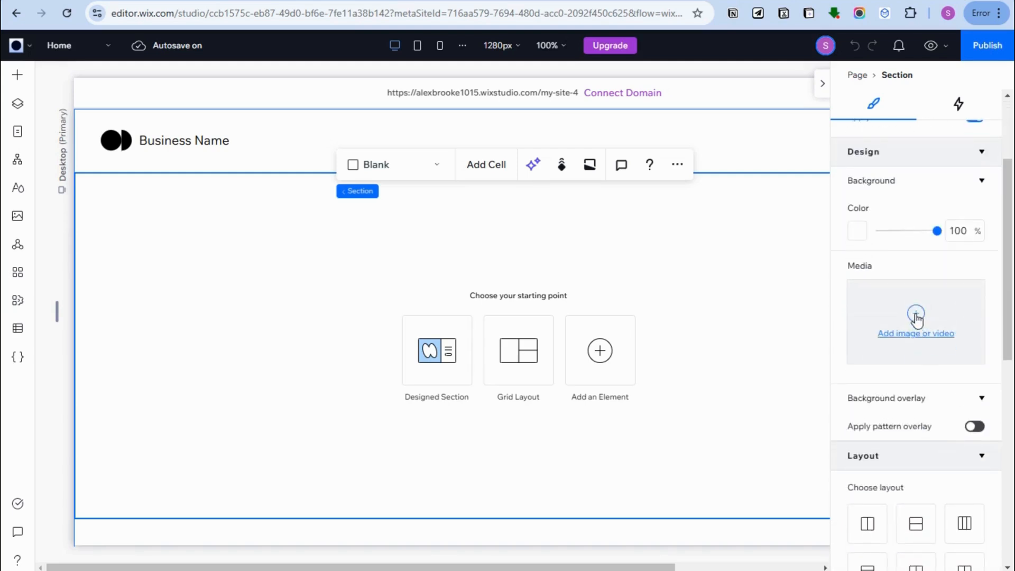
pyautogui.click(916, 314)
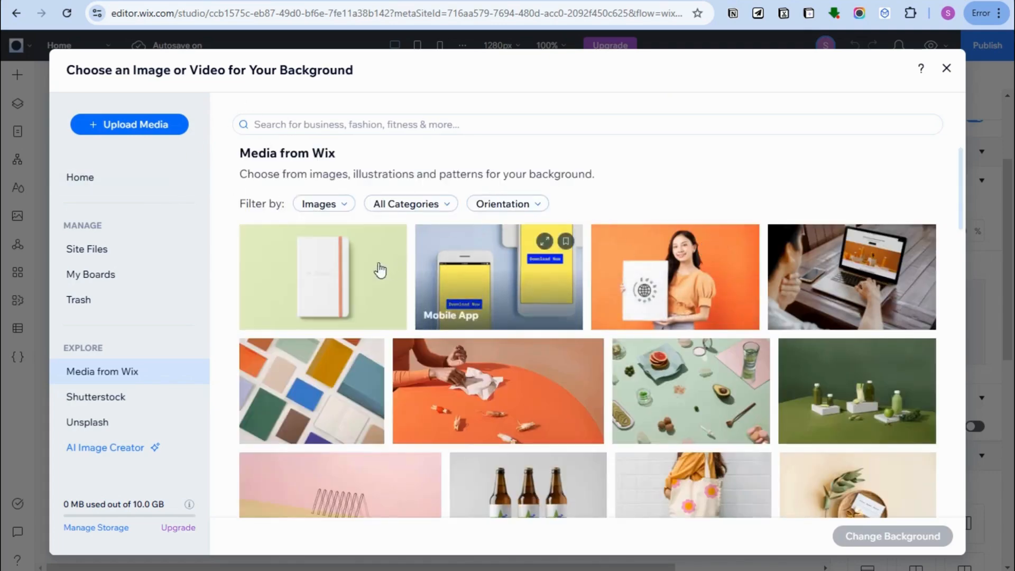
pyautogui.scroll(-1, 874, 391)
pyautogui.scroll(-3, 874, 388)
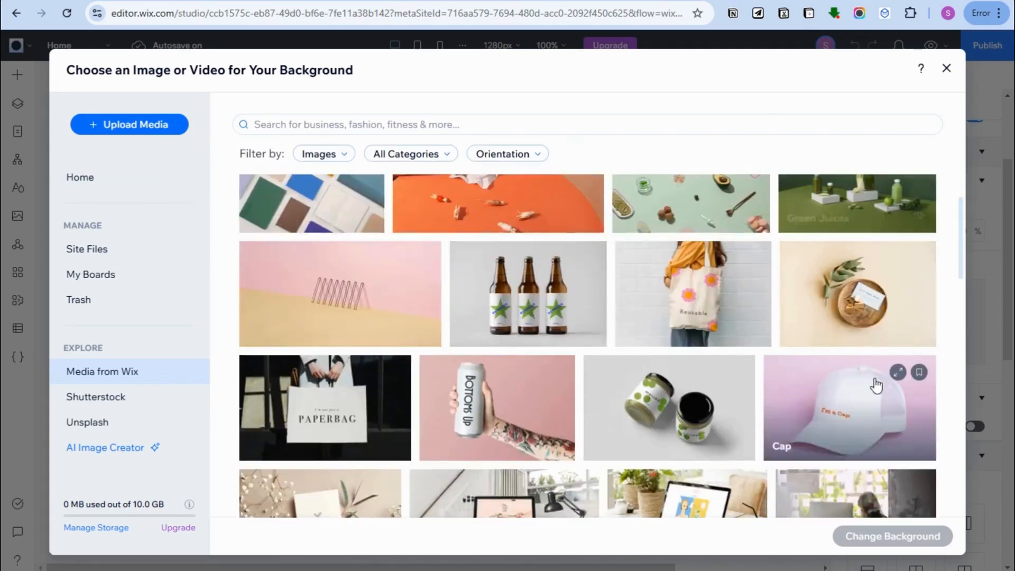
# Step: View the available upload sources for background media, then return to the image library without uploading
pyautogui.click(113, 127)
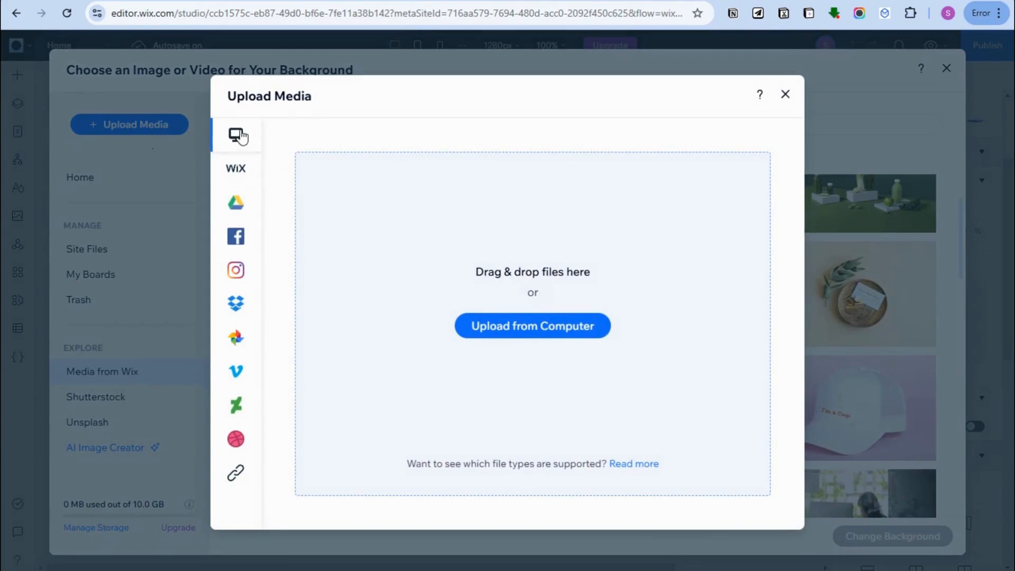
pyautogui.moveTo(242, 135)
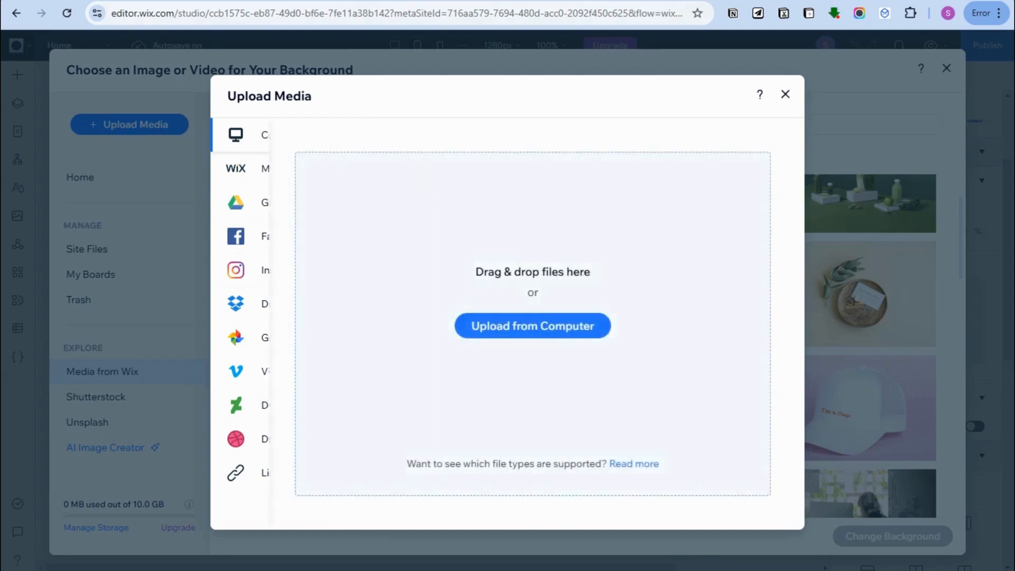
pyautogui.moveTo(243, 344)
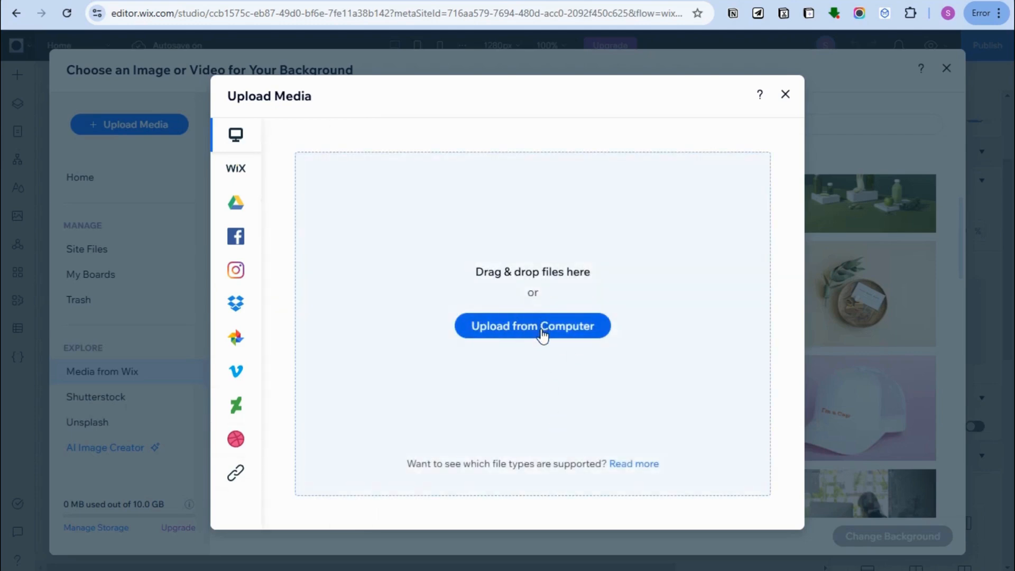
pyautogui.click(785, 96)
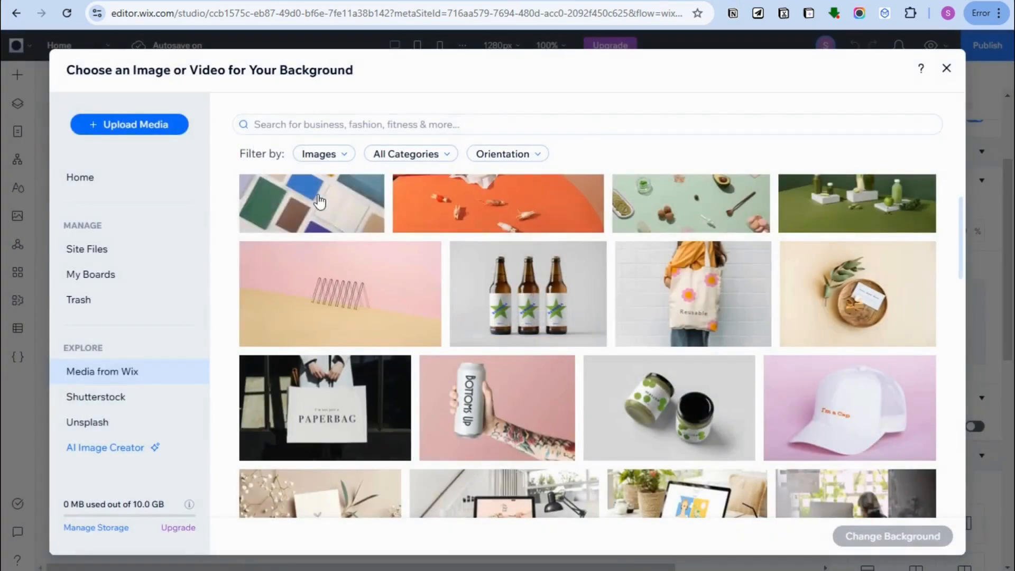
# Step: Search the Media from Wix library for "technology" images
pyautogui.scroll(-10, 836, 371)
pyautogui.scroll(8, 460, 335)
pyautogui.click(411, 124)
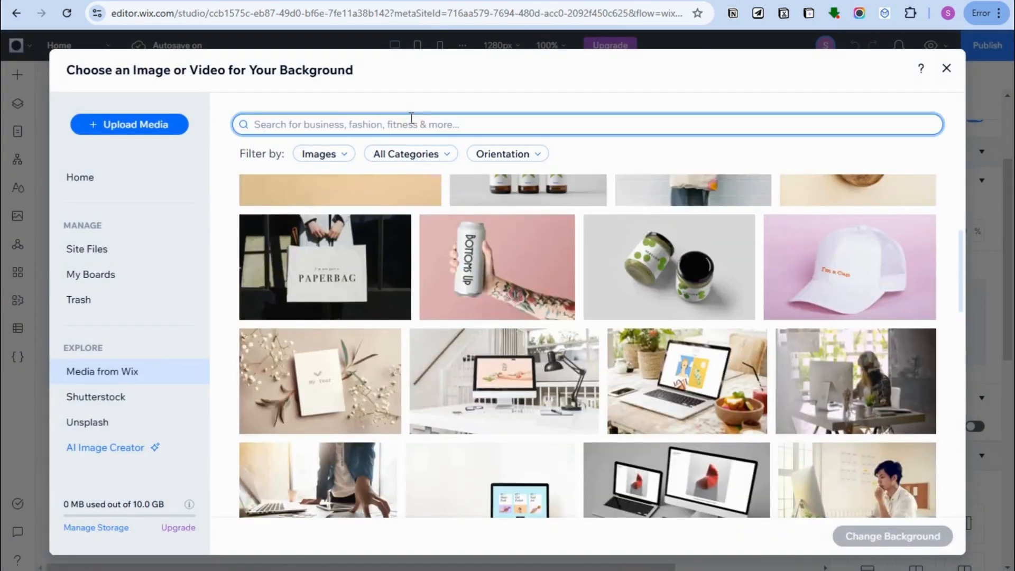
pyautogui.write('technology')
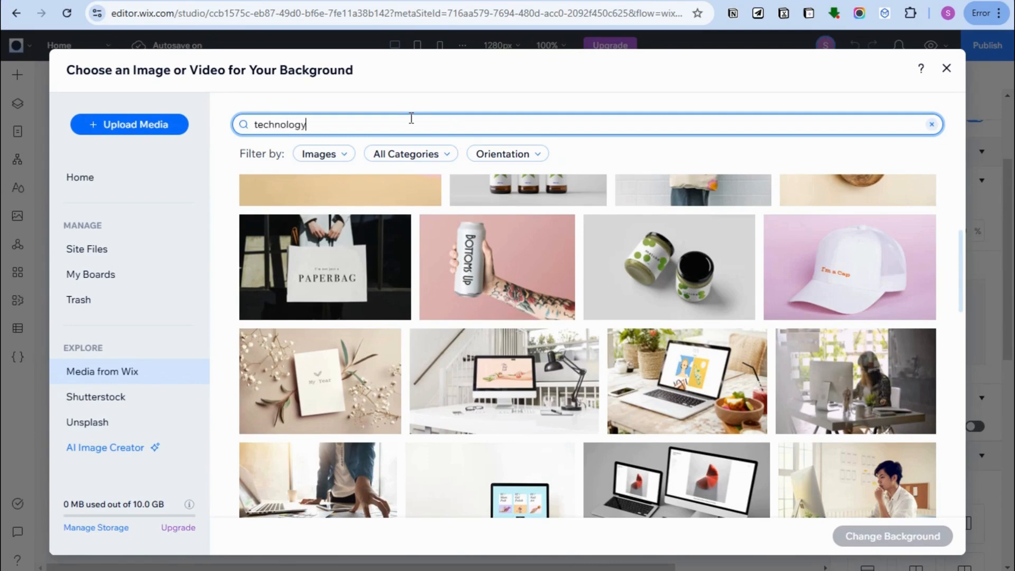
pyautogui.press('Return')
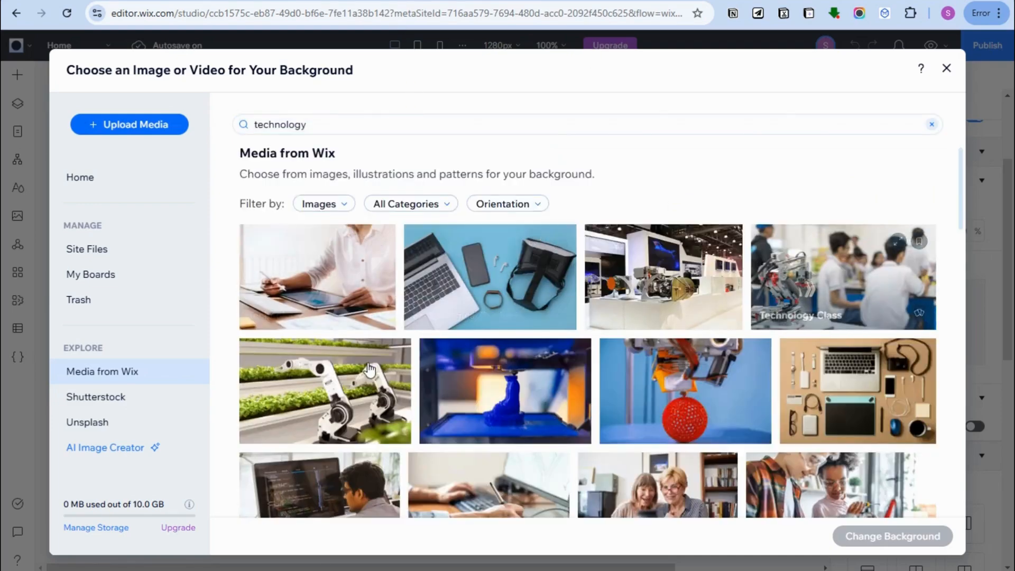
# Step: Find the Lettuce-Farming Robots image in the technology results and apply it as the section's background
pyautogui.scroll(-4, 369, 369)
pyautogui.scroll(1, 632, 318)
pyautogui.scroll(-6, 633, 318)
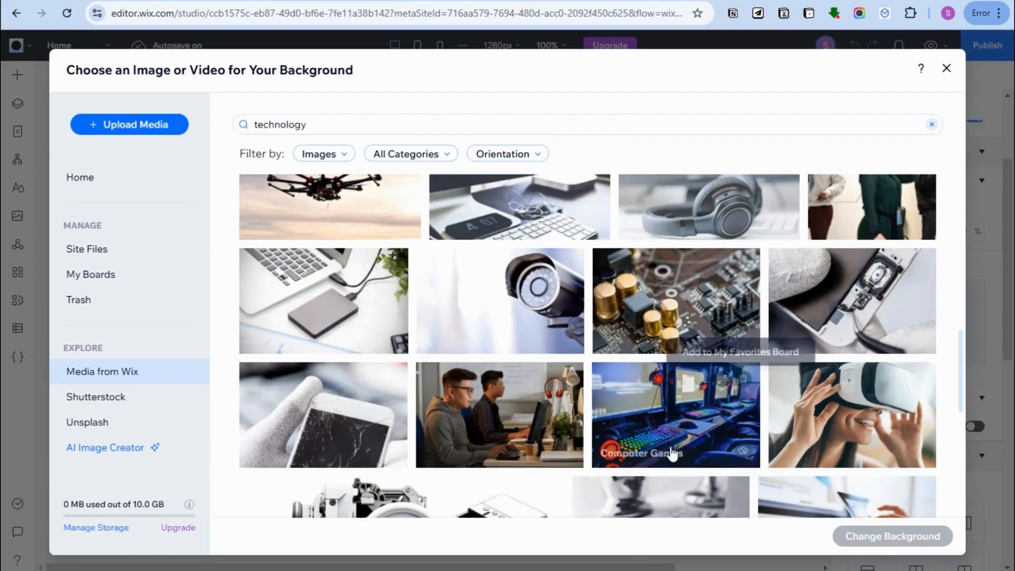
pyautogui.scroll(-2, 581, 423)
pyautogui.scroll(-6, 719, 420)
pyautogui.scroll(-3, 651, 368)
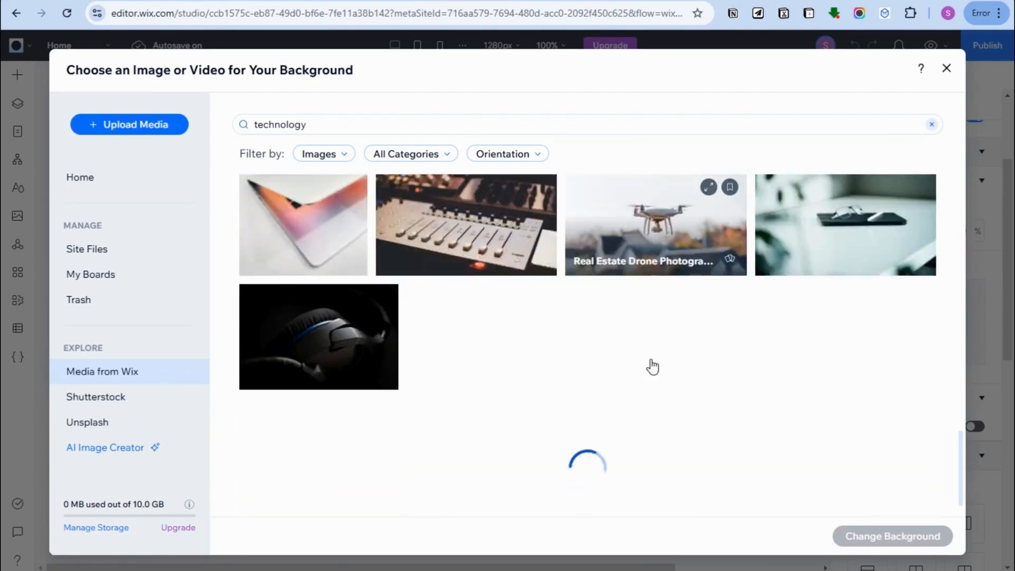
pyautogui.scroll(-5, 747, 344)
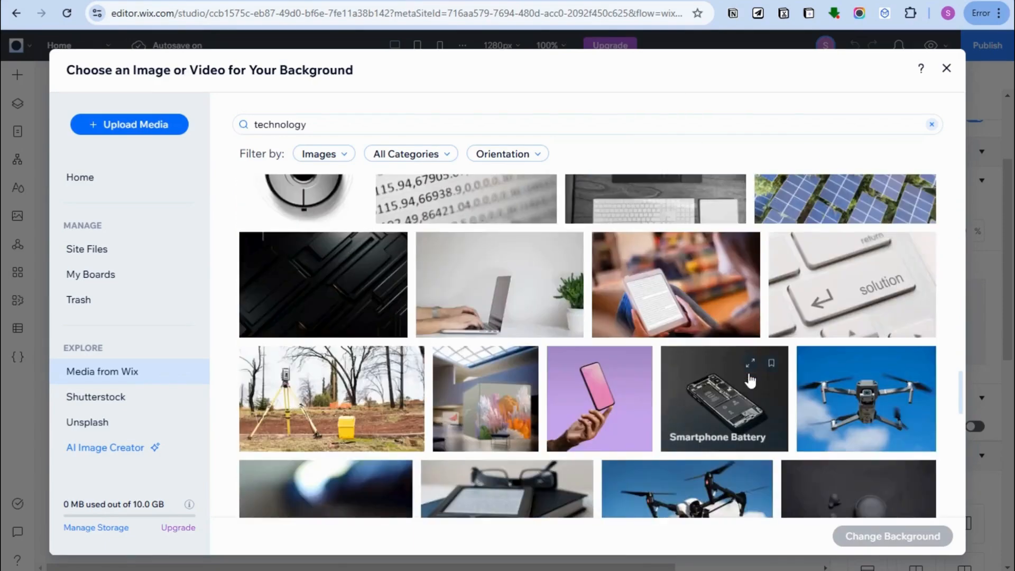
pyautogui.scroll(-10, 749, 379)
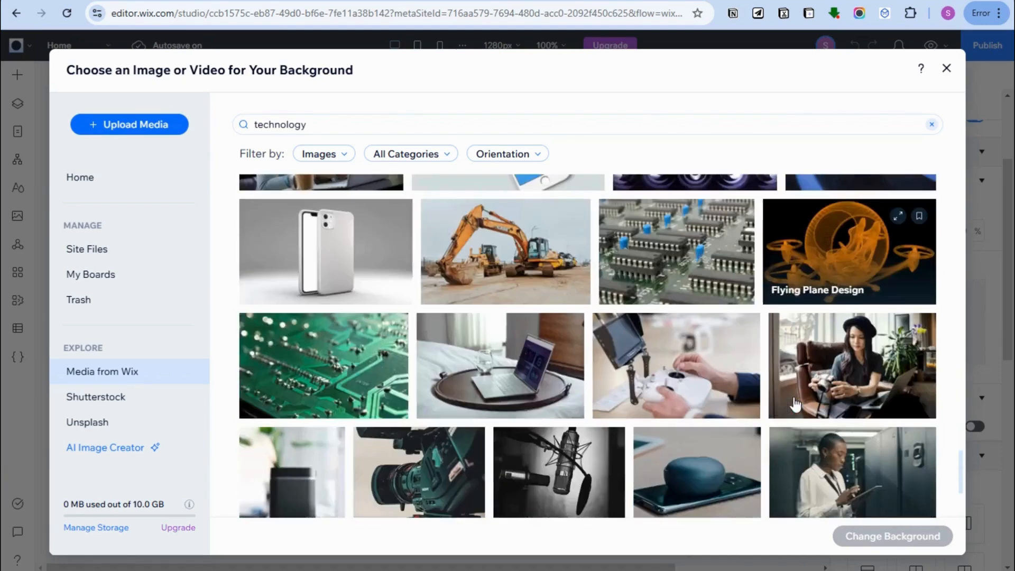
pyautogui.scroll(-3, 794, 404)
pyautogui.scroll(3, 680, 389)
pyautogui.scroll(-8, 698, 391)
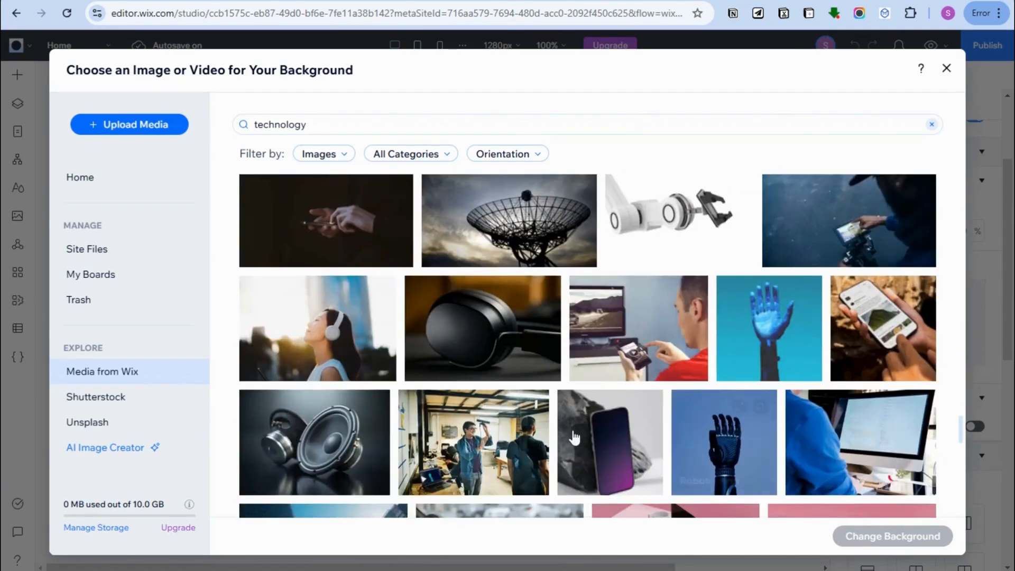
pyautogui.scroll(-5, 606, 428)
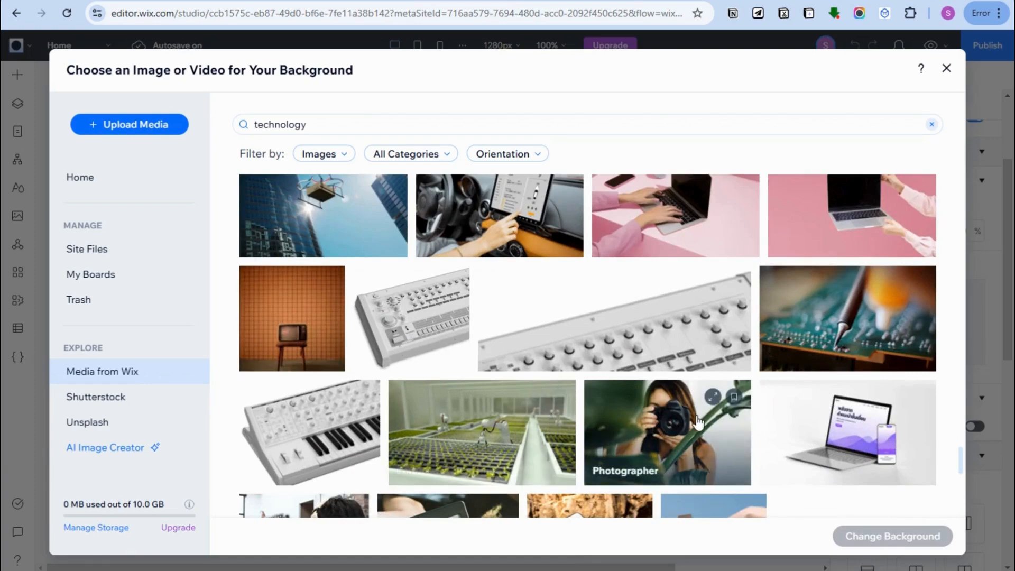
pyautogui.scroll(-2, 634, 417)
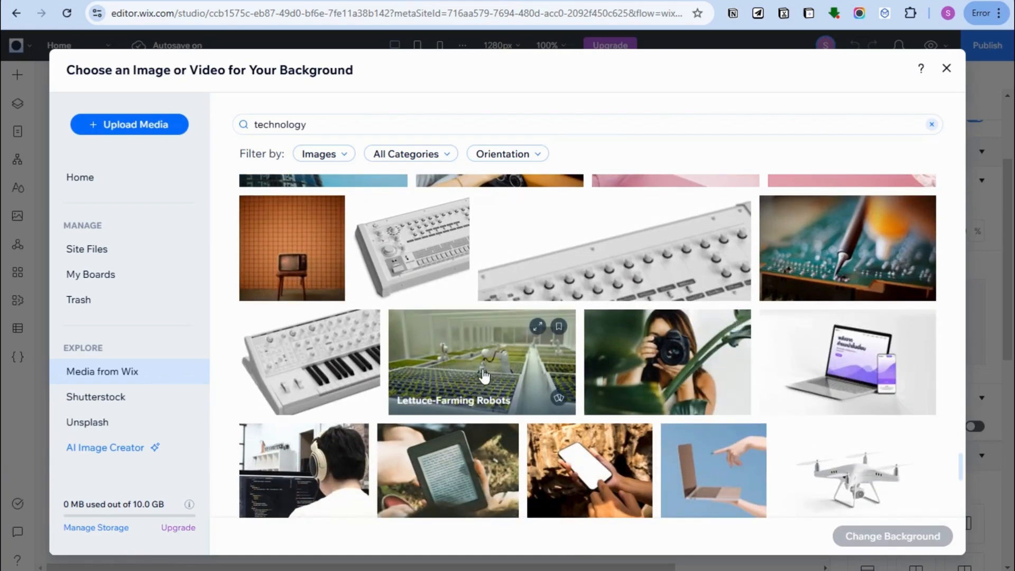
pyautogui.scroll(-3, 482, 390)
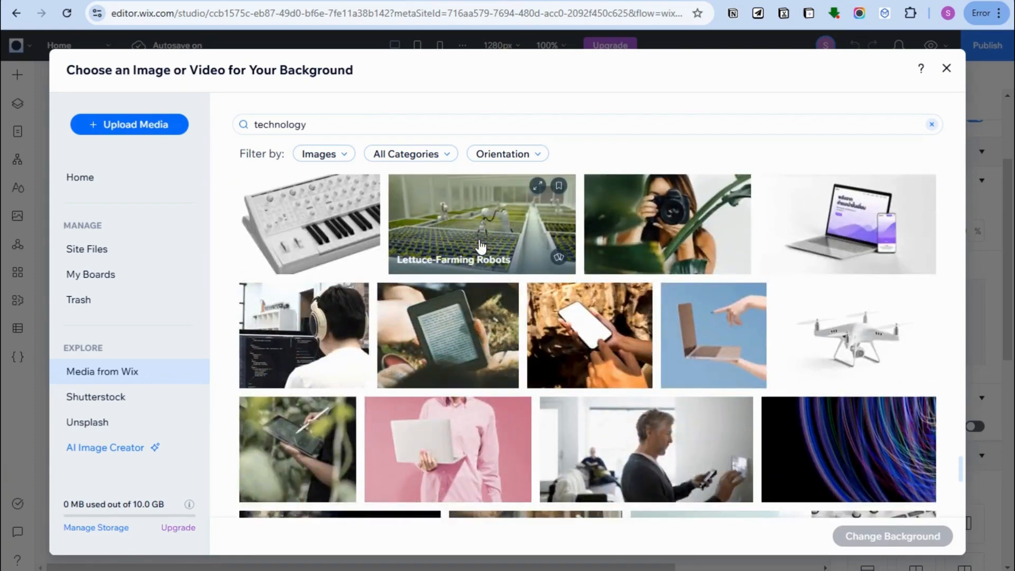
pyautogui.click(481, 246)
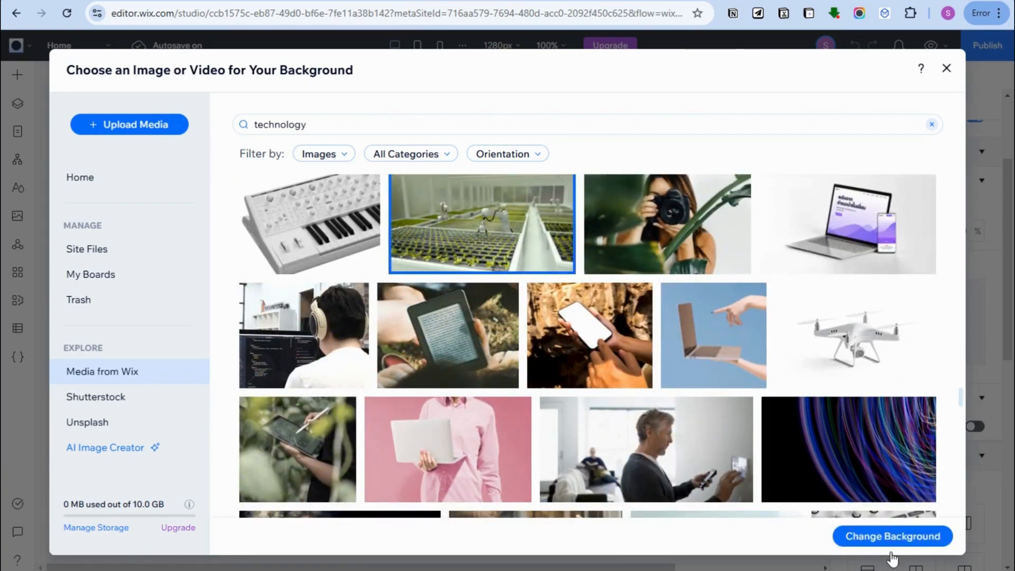
pyautogui.click(891, 537)
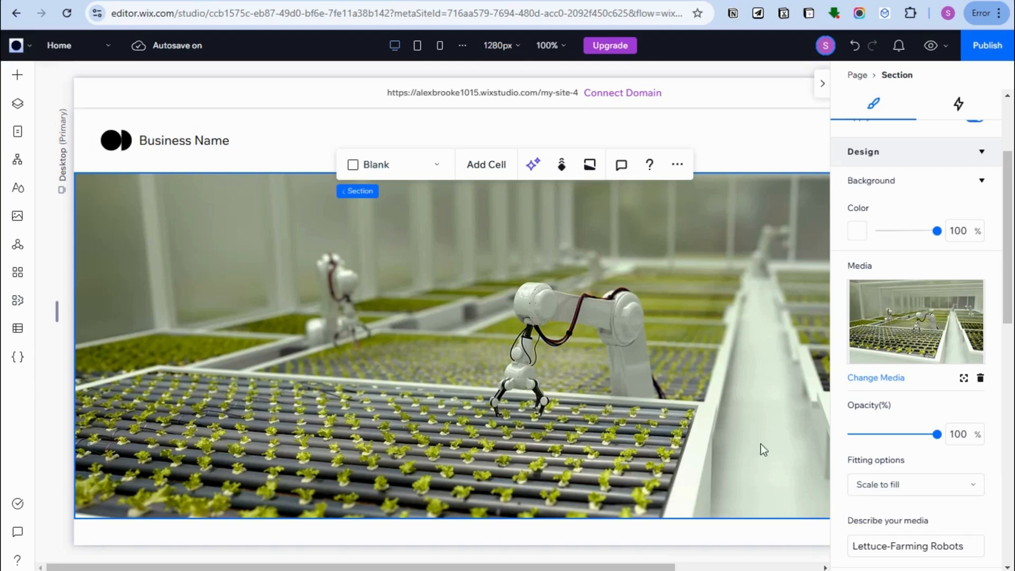
# Step: Apply the Reveal scroll effect to the section with the lettuce-farming robots background
pyautogui.click(473, 258)
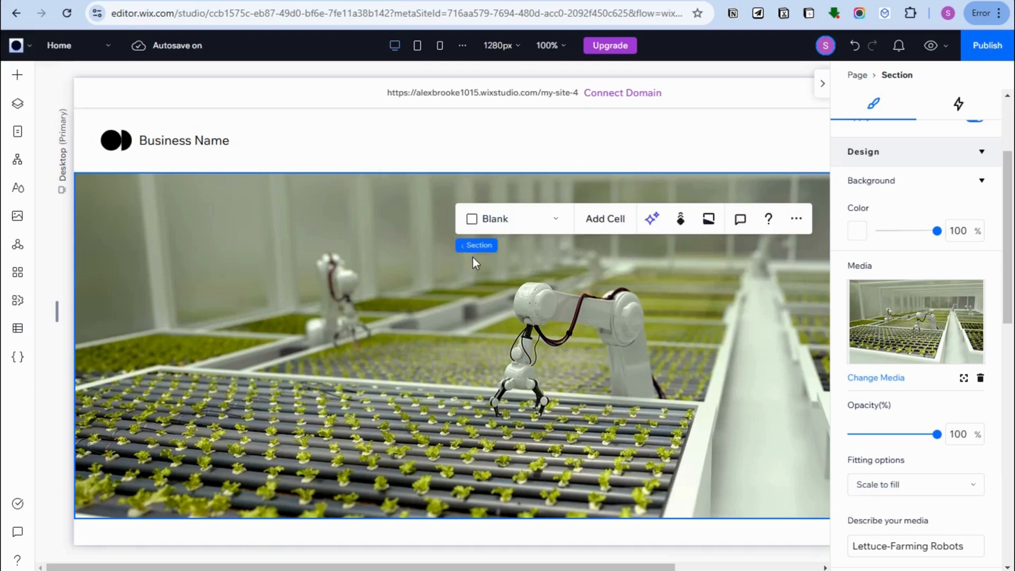
pyautogui.click(683, 224)
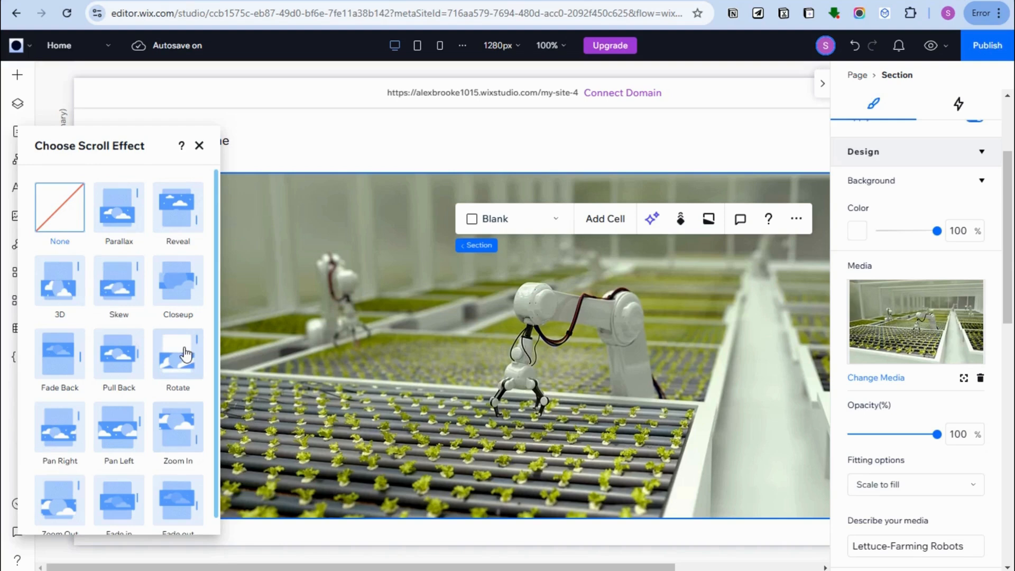
pyautogui.scroll(-1, 185, 354)
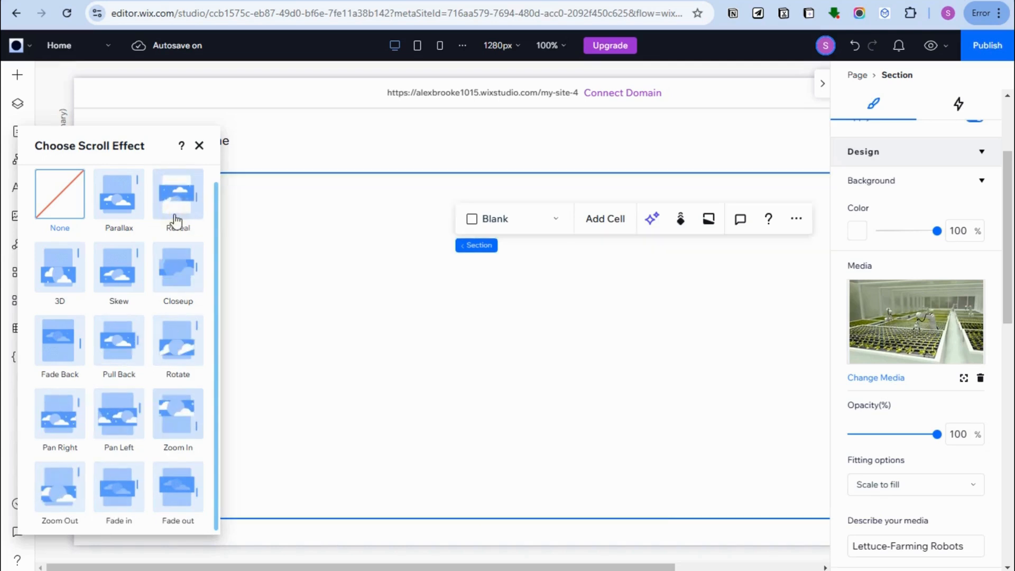
pyautogui.click(177, 219)
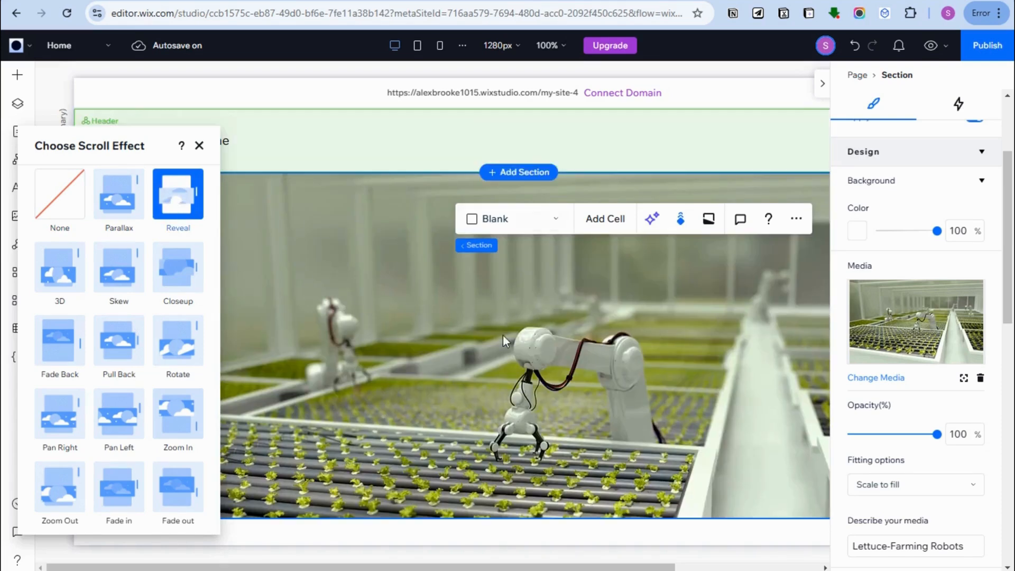
# Step: Close the scroll-effect options, preview the home page to examine the robots section's Reveal effect while scrolling, and return to editing
pyautogui.click(822, 87)
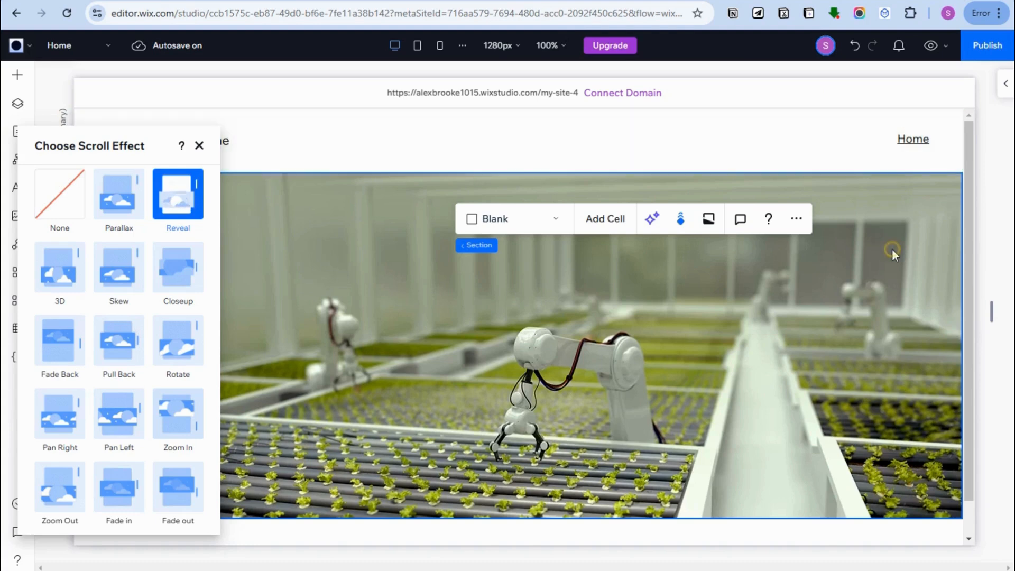
pyautogui.click(891, 249)
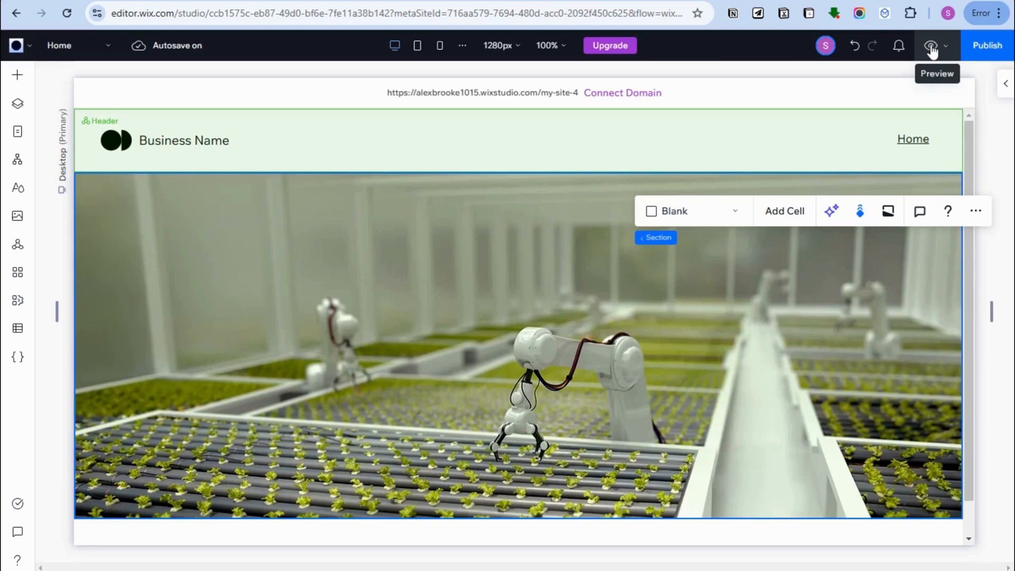
pyautogui.click(931, 48)
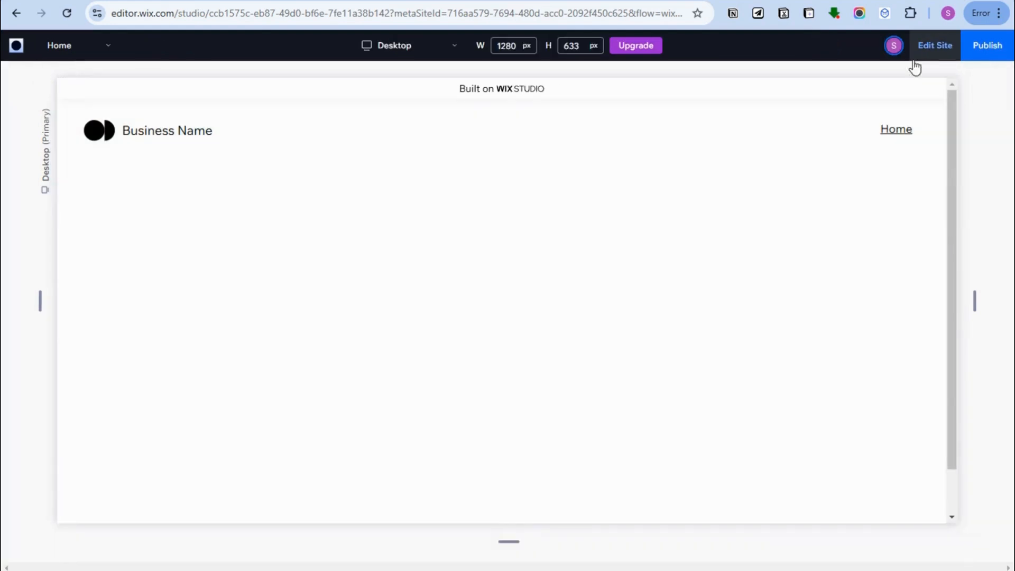
pyautogui.scroll(-3, 557, 377)
pyautogui.scroll(3, 584, 404)
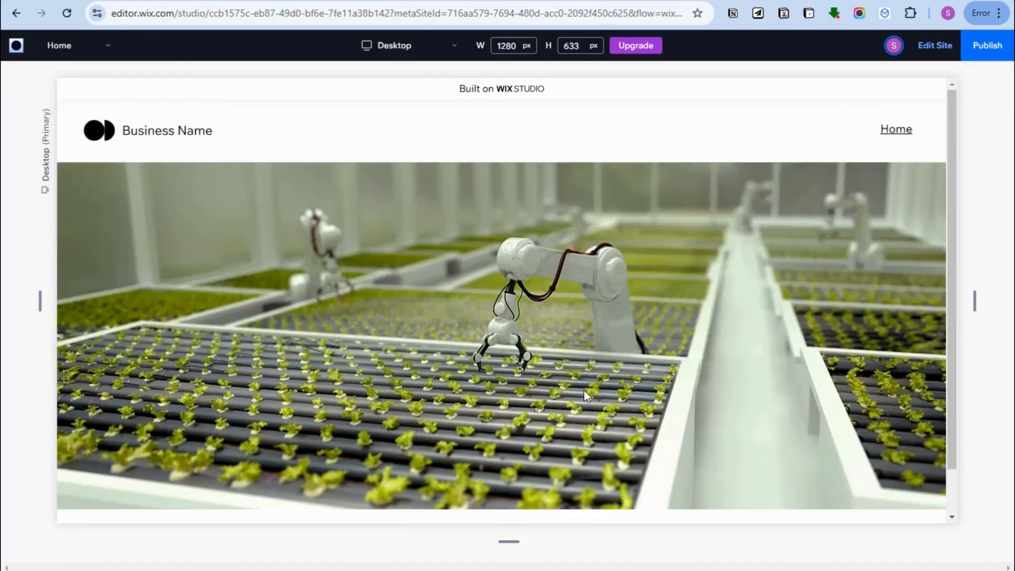
pyautogui.scroll(-1, 584, 391)
pyautogui.scroll(1, 585, 316)
pyautogui.scroll(-3, 610, 508)
pyautogui.scroll(3, 610, 449)
pyautogui.scroll(-3, 628, 426)
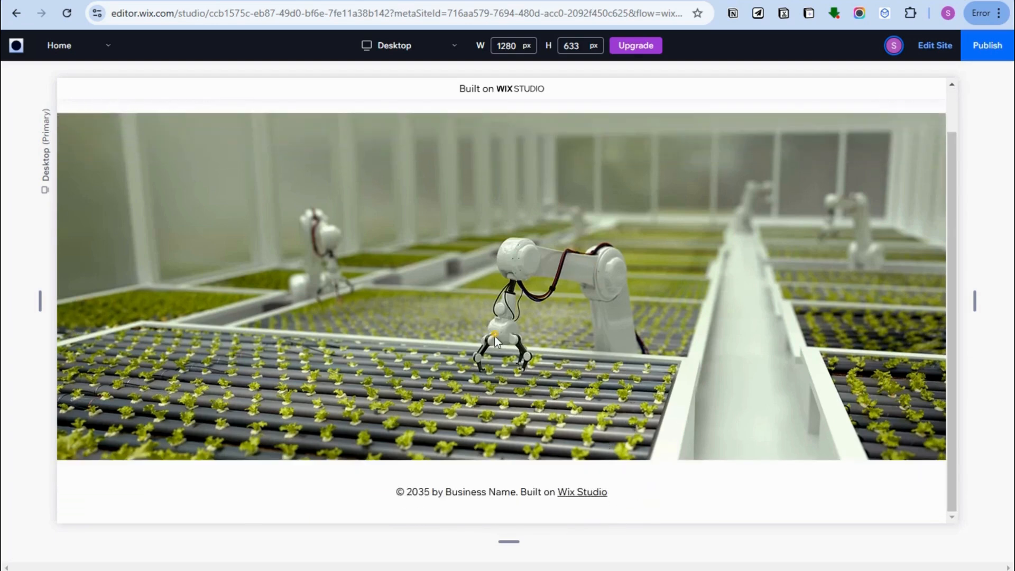
pyautogui.scroll(3, 490, 236)
pyautogui.scroll(-3, 496, 243)
pyautogui.click(914, 45)
# Step: Add a new section directly beneath the lettuce-farming robots section and choose Designed Section as its starting point
pyautogui.click(474, 417)
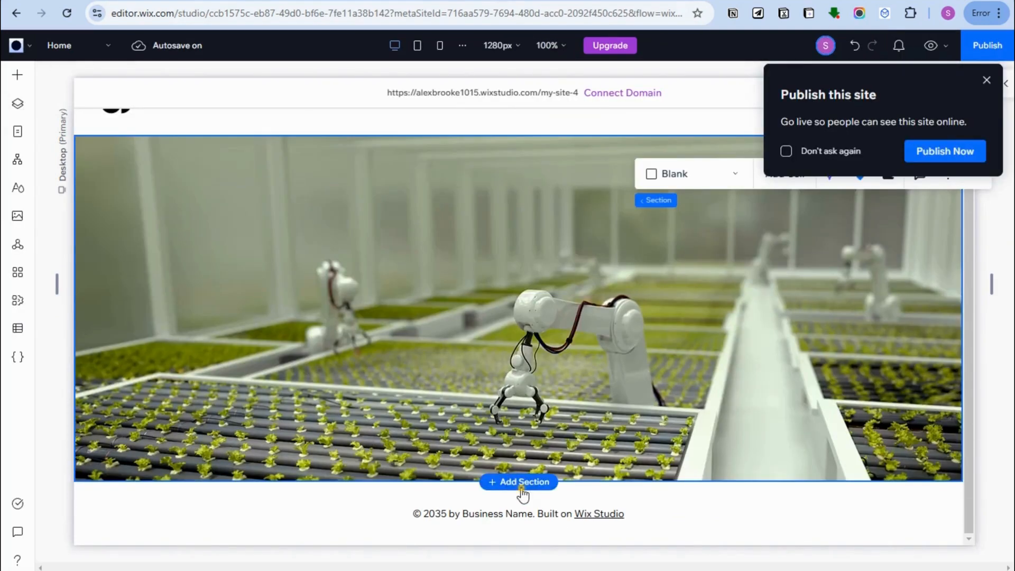
pyautogui.click(520, 489)
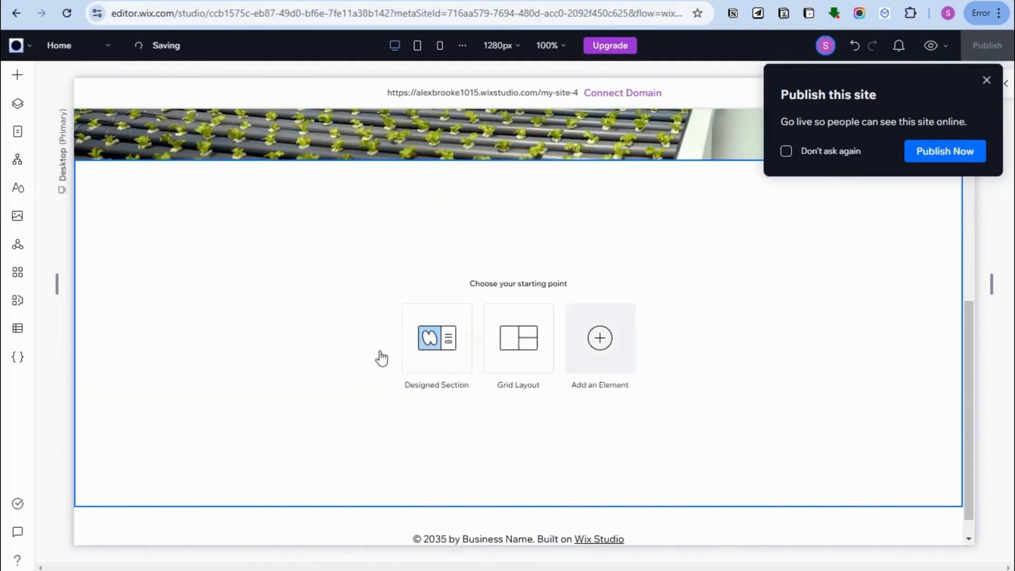
pyautogui.click(436, 338)
# Step: Insert the blue "Explore Our Latest Collection" design from the Products sections beneath the robots section
pyautogui.click(270, 248)
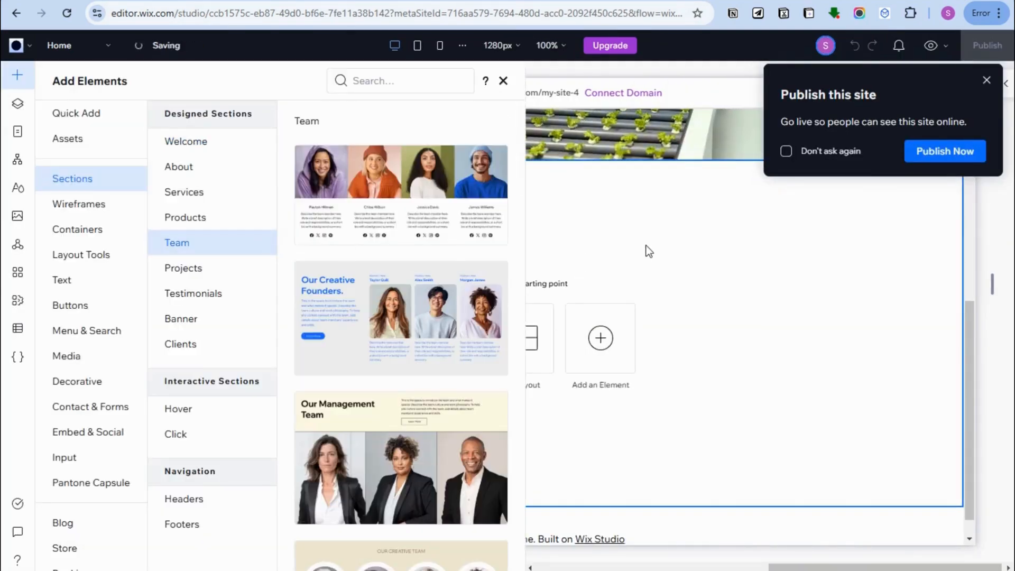
pyautogui.click(193, 218)
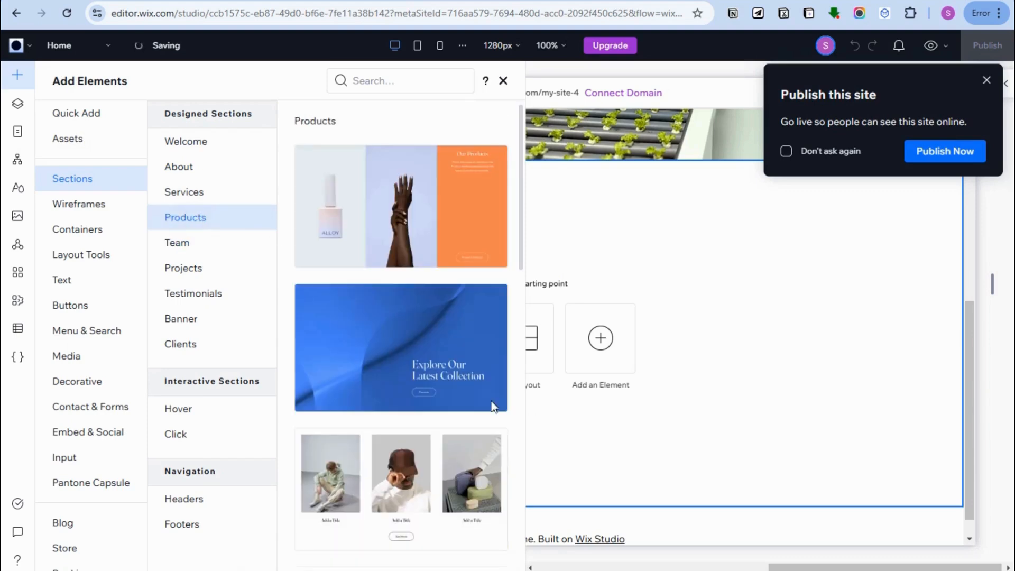
pyautogui.moveTo(416, 328); pyautogui.dragTo(416, 330)
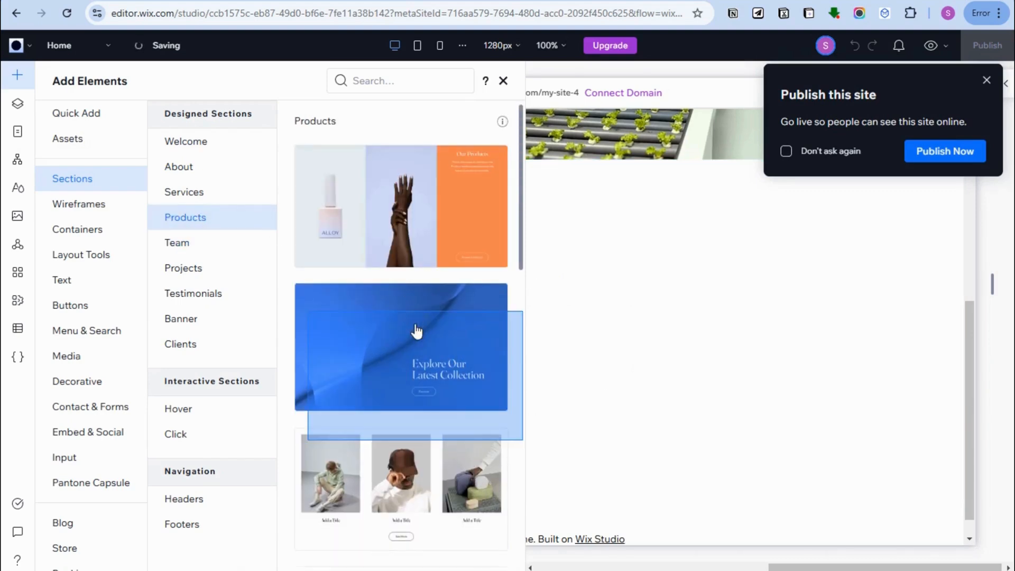
pyautogui.moveTo(728, 334); pyautogui.dragTo(680, 400)
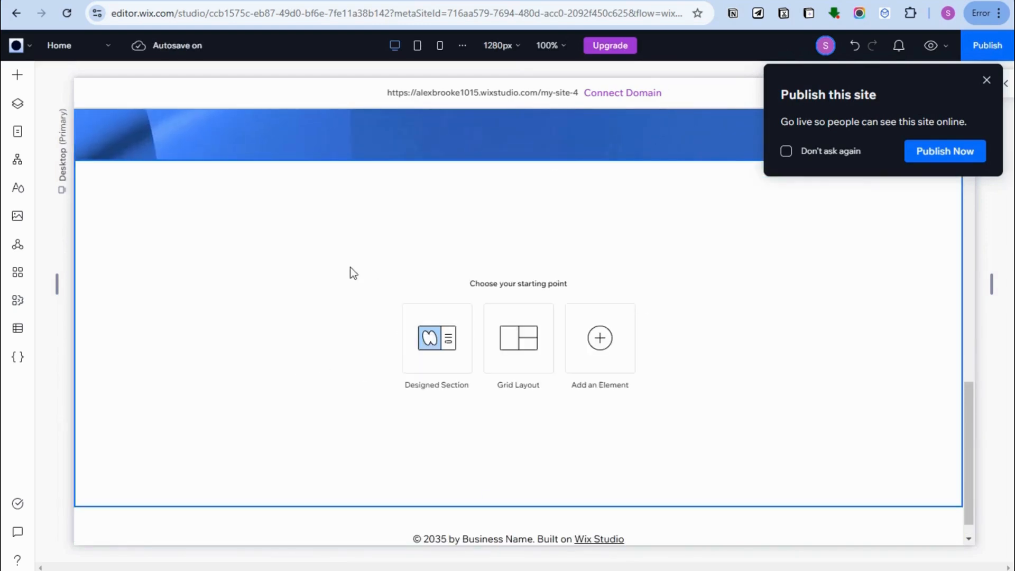
# Step: Insert the "50% Off Orders" banner from the Banner designs beneath the blue collection section, in place of the blank section
pyautogui.click(290, 266)
pyautogui.click(288, 343)
pyautogui.click(207, 255)
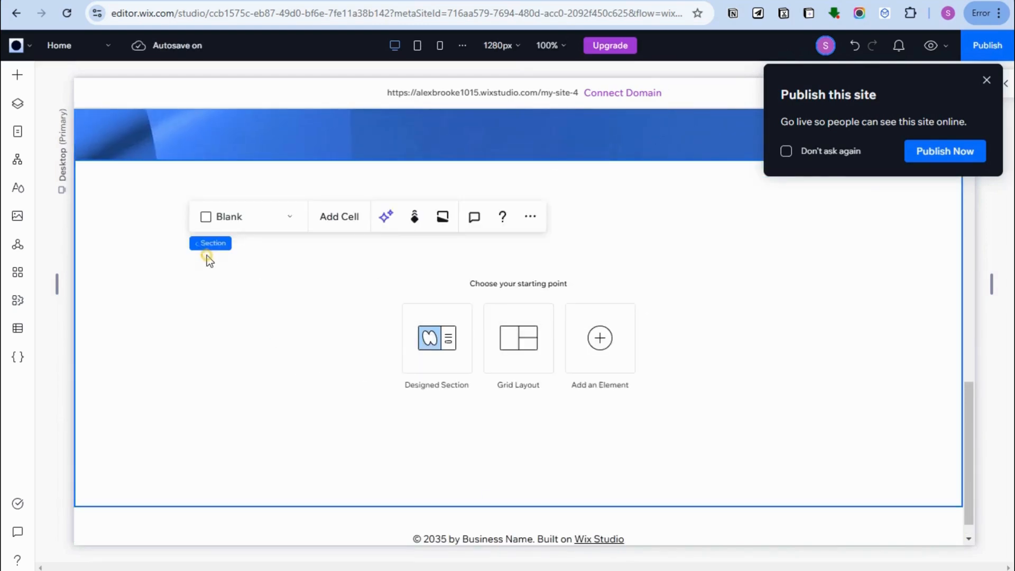
pyautogui.click(526, 422)
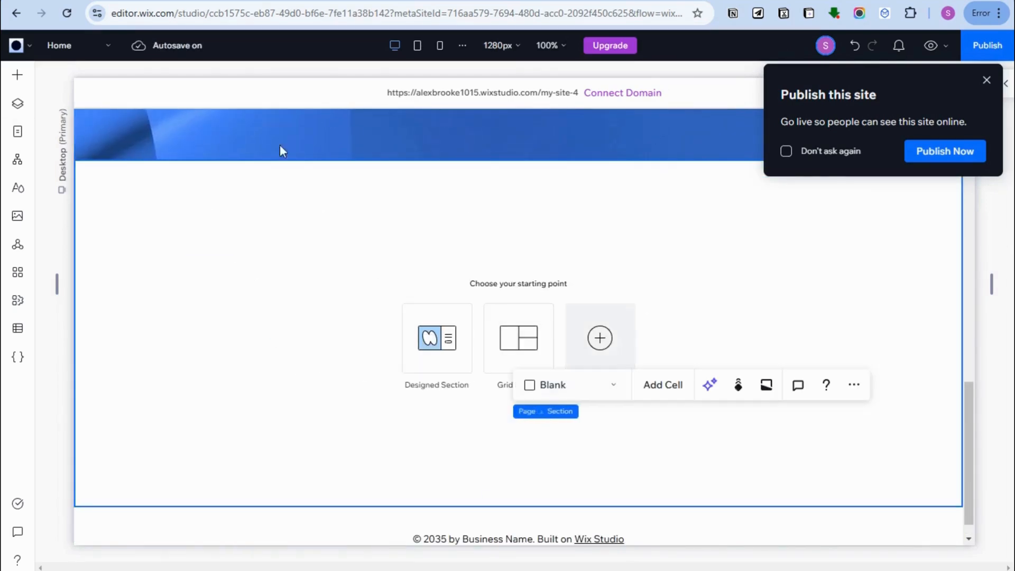
pyautogui.click(19, 77)
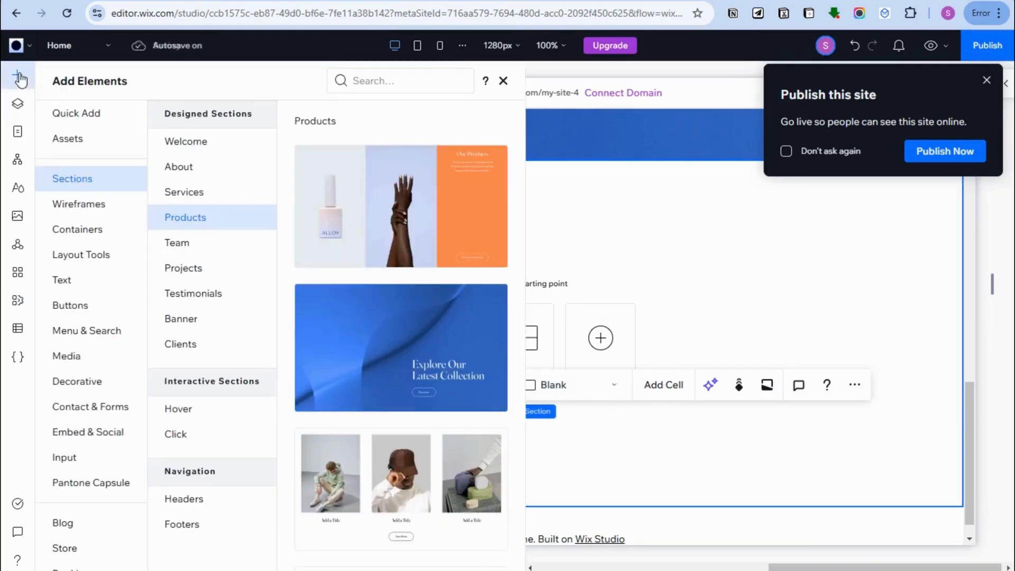
pyautogui.click(193, 323)
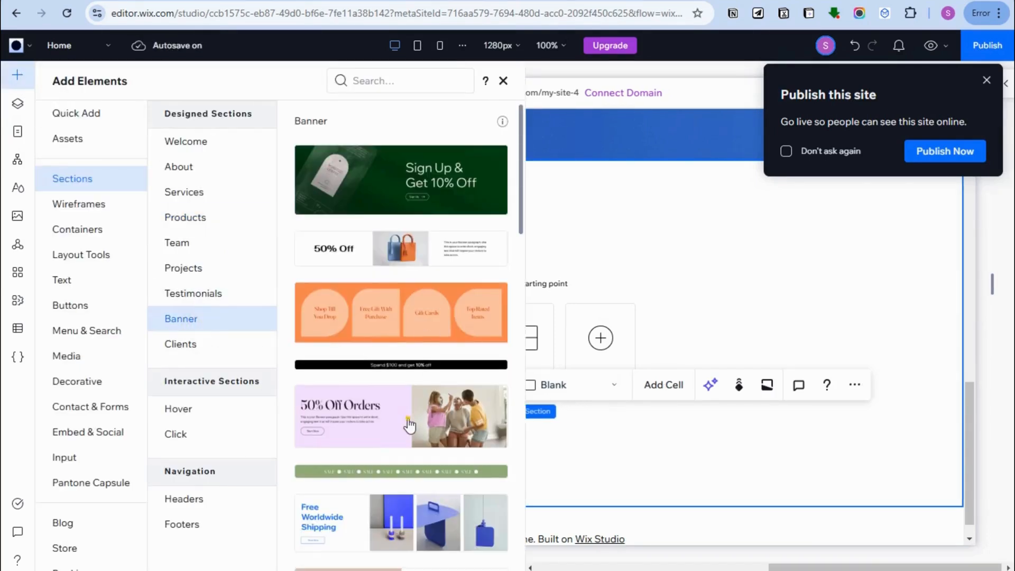
pyautogui.moveTo(410, 425); pyautogui.dragTo(493, 323)
pyautogui.moveTo(657, 366); pyautogui.dragTo(691, 171)
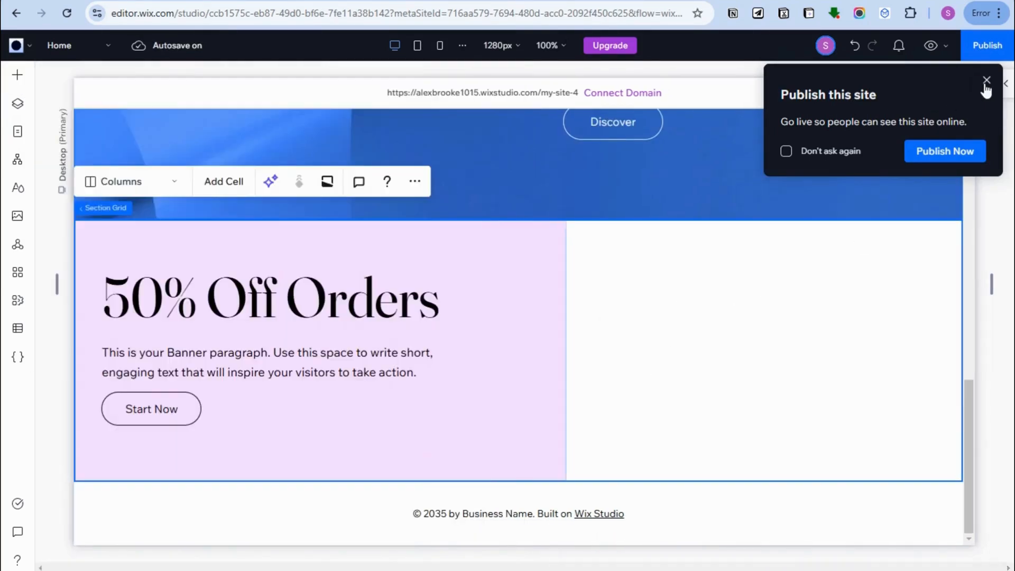
# Step: Preview the home page to examine how the robots, collection and banner sections scroll, then return to editing and dismiss the publish prompt
pyautogui.click(986, 80)
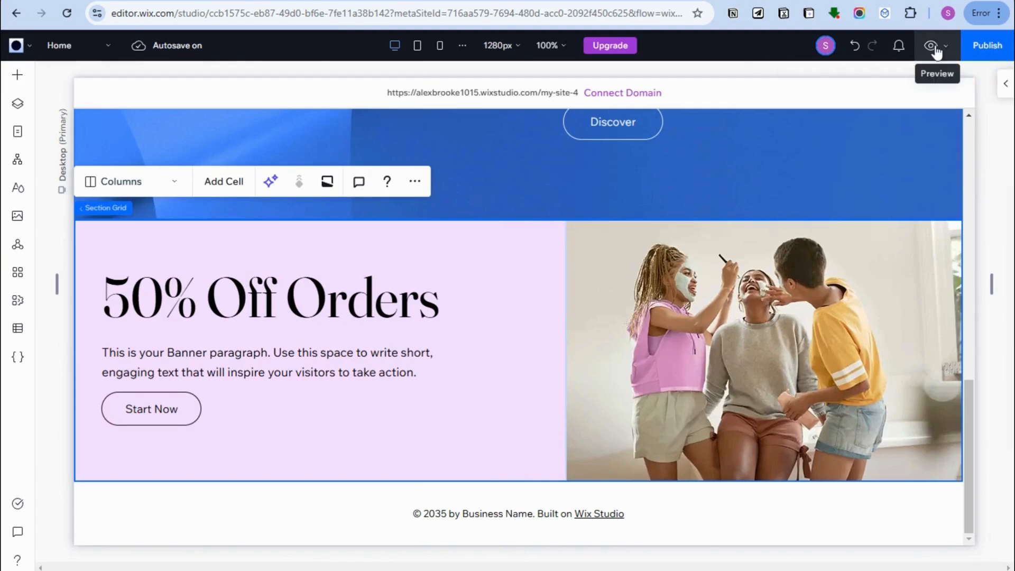
pyautogui.click(931, 46)
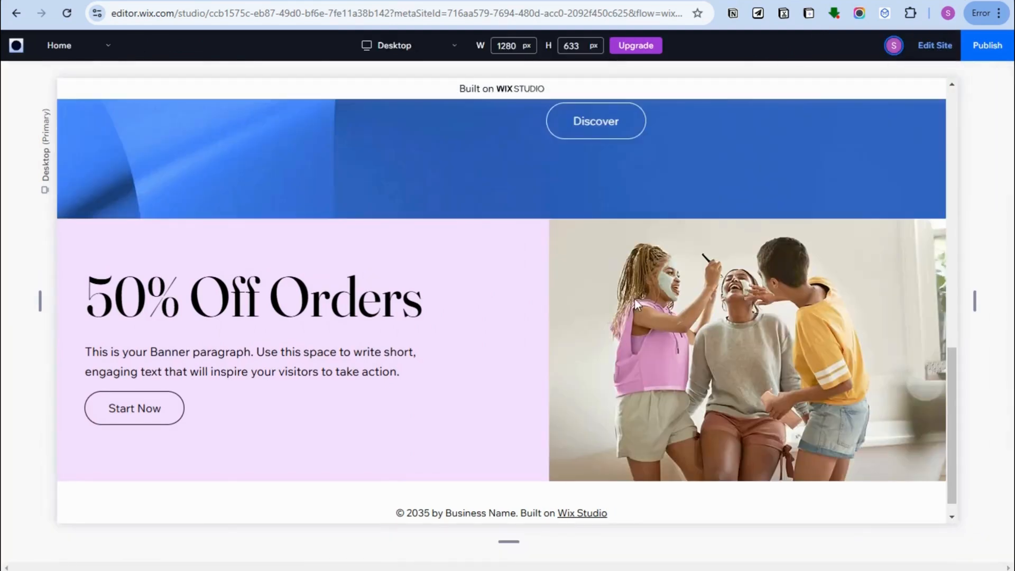
pyautogui.scroll(5, 630, 337)
pyautogui.scroll(5, 633, 365)
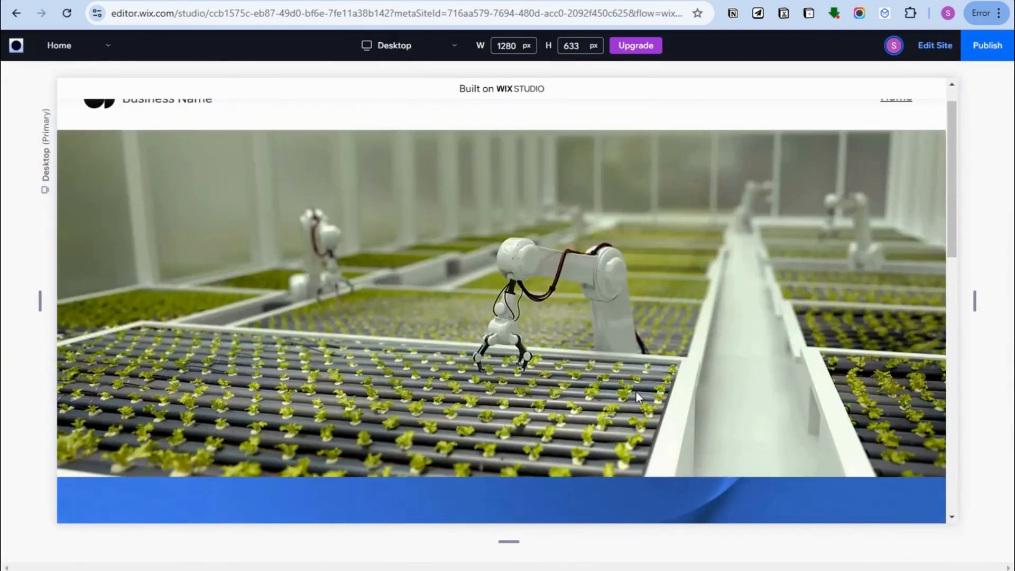
pyautogui.scroll(-3, 654, 330)
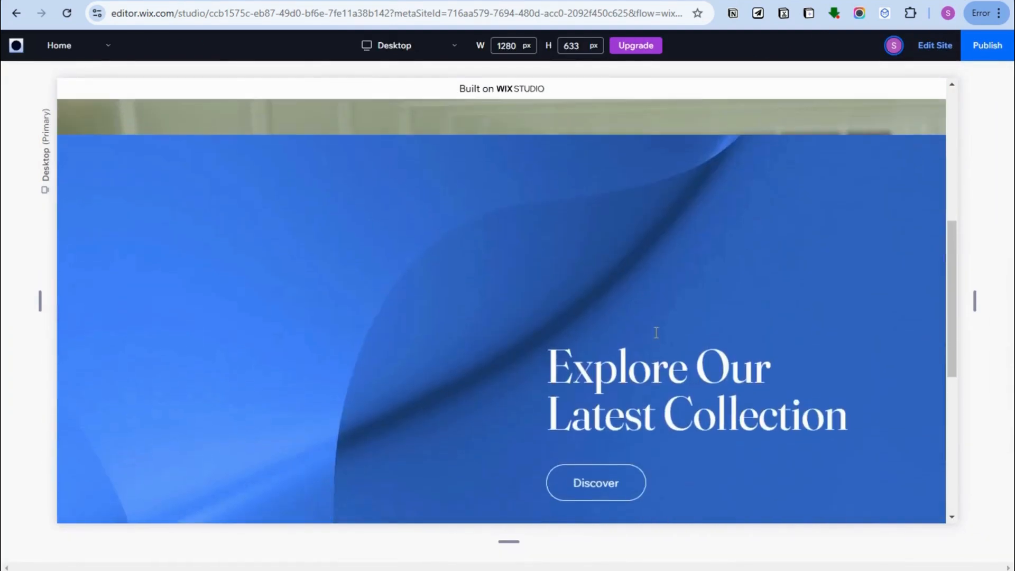
pyautogui.scroll(7, 655, 331)
pyautogui.scroll(-8, 655, 336)
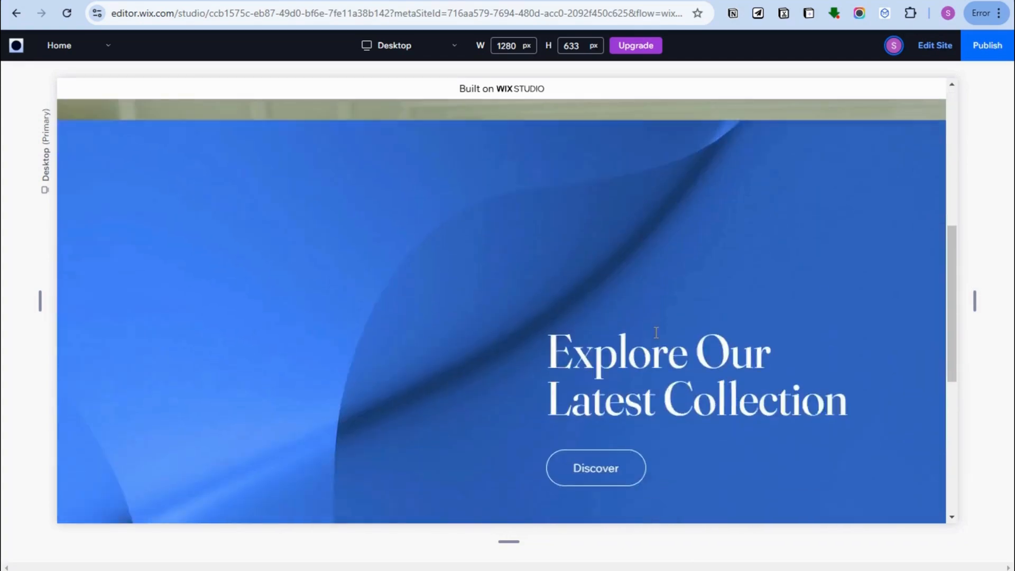
pyautogui.scroll(3, 655, 336)
pyautogui.scroll(5, 655, 335)
pyautogui.scroll(-5, 655, 335)
pyautogui.scroll(5, 656, 335)
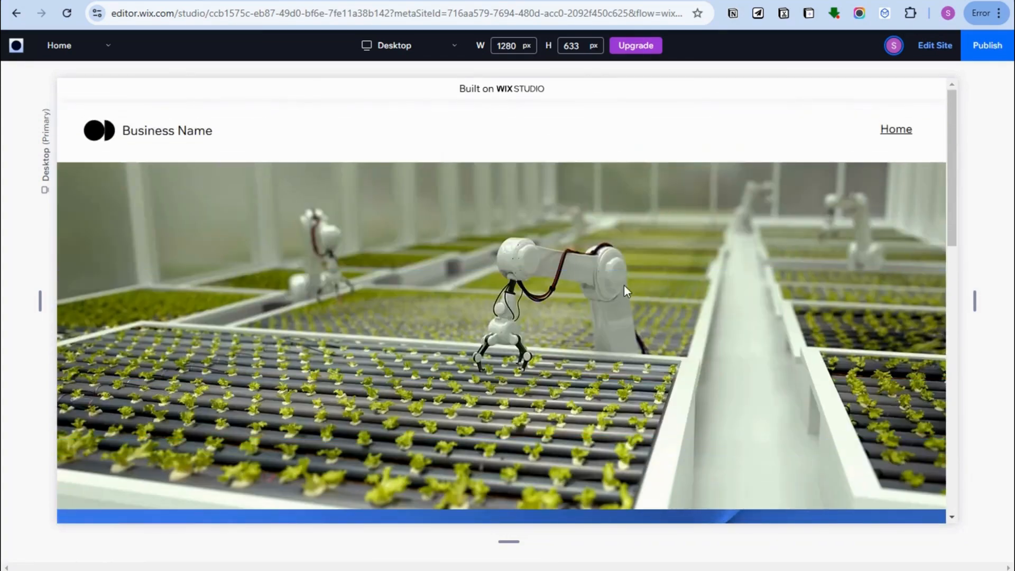
pyautogui.click(932, 46)
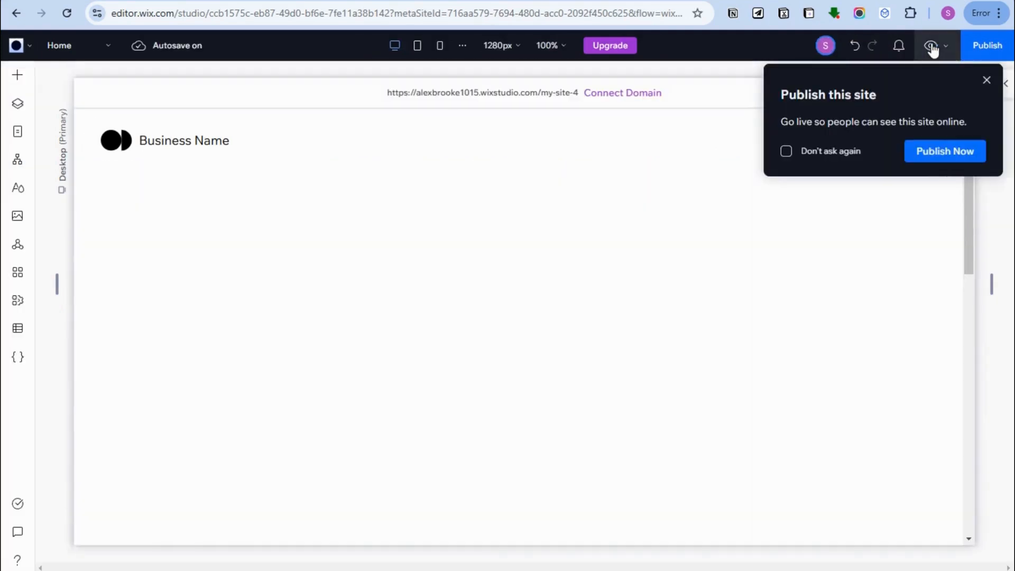
pyautogui.click(985, 82)
# Step: Upload the Leonardo_Lightning_XL gratitude image from the computer and add it to the robots section
pyautogui.click(471, 279)
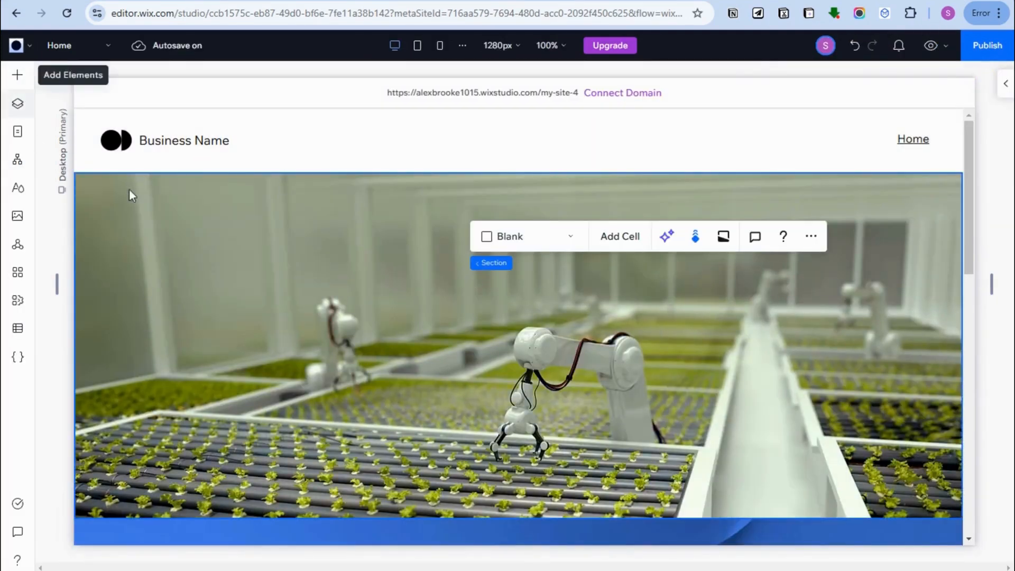
pyautogui.click(158, 227)
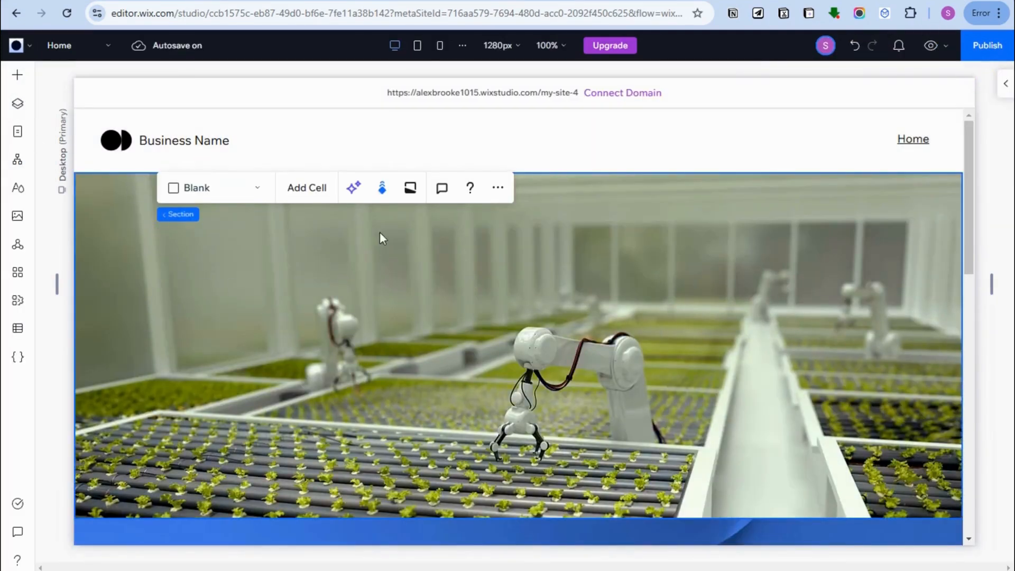
pyautogui.click(125, 261)
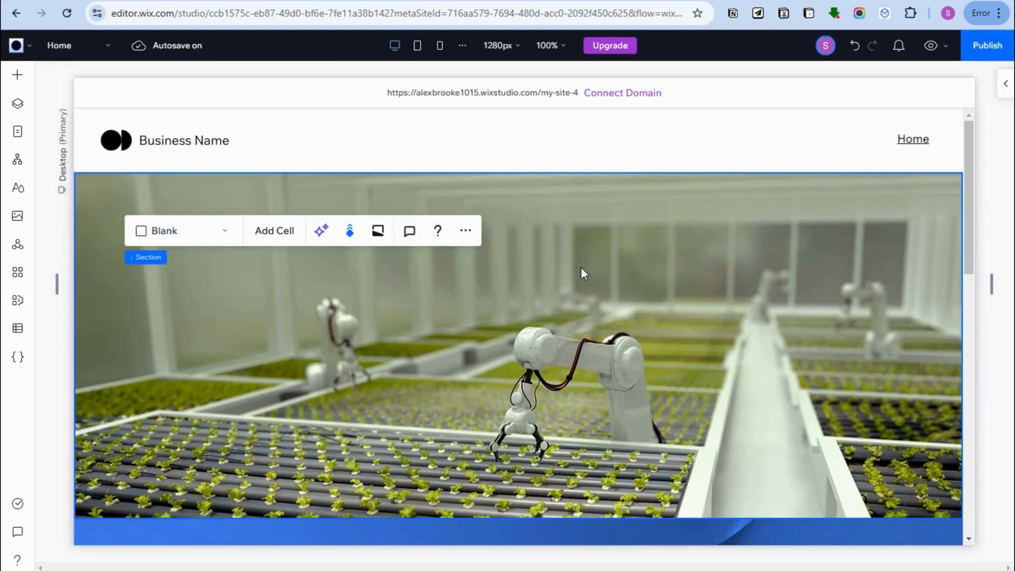
pyautogui.click(18, 79)
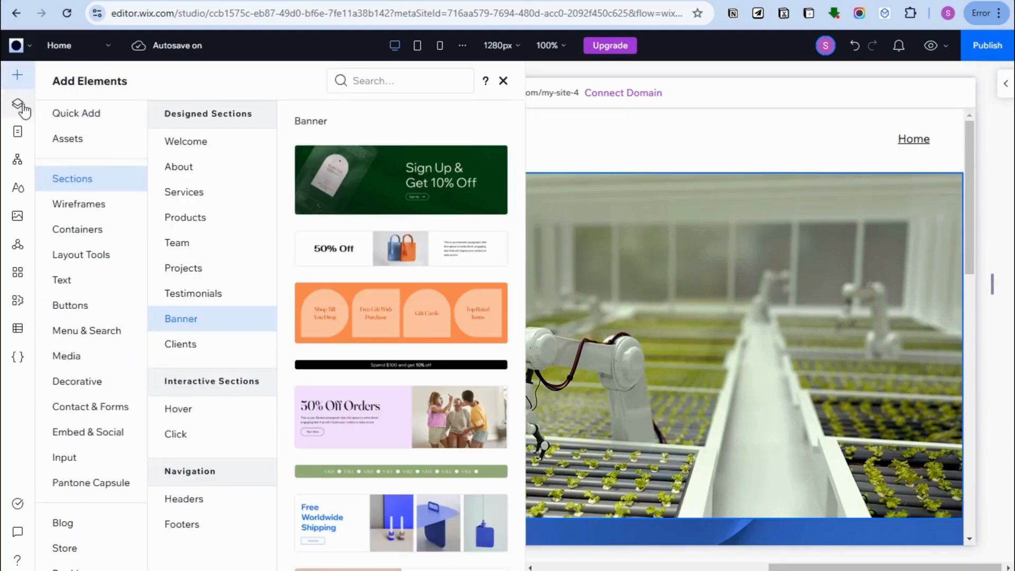
pyautogui.click(14, 219)
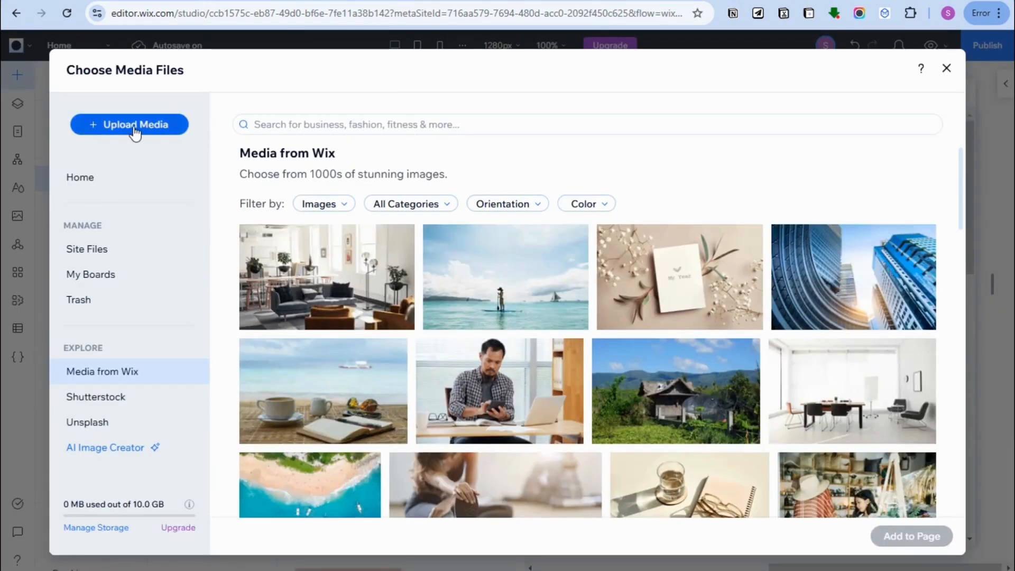
pyautogui.click(135, 125)
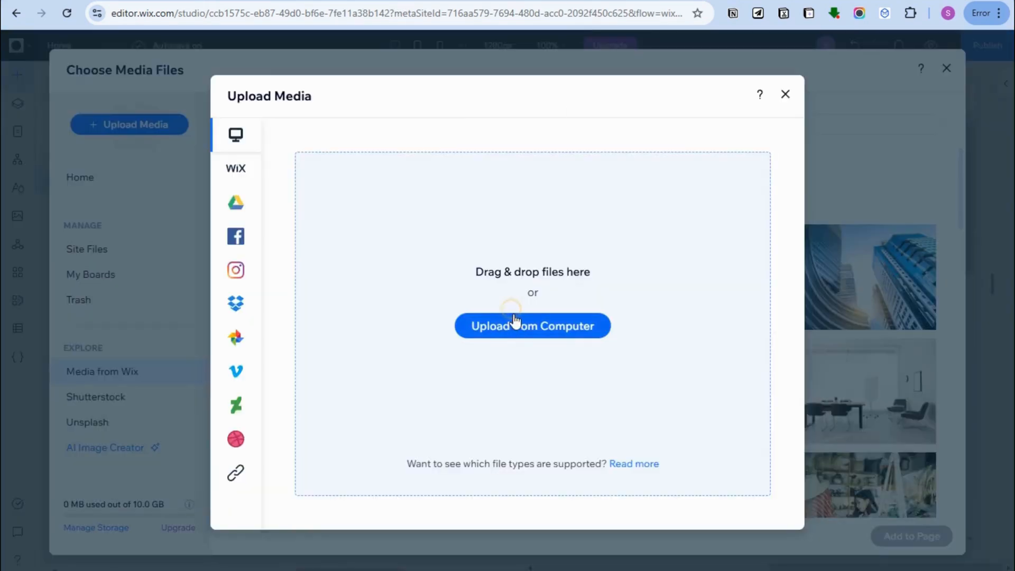
pyautogui.click(532, 325)
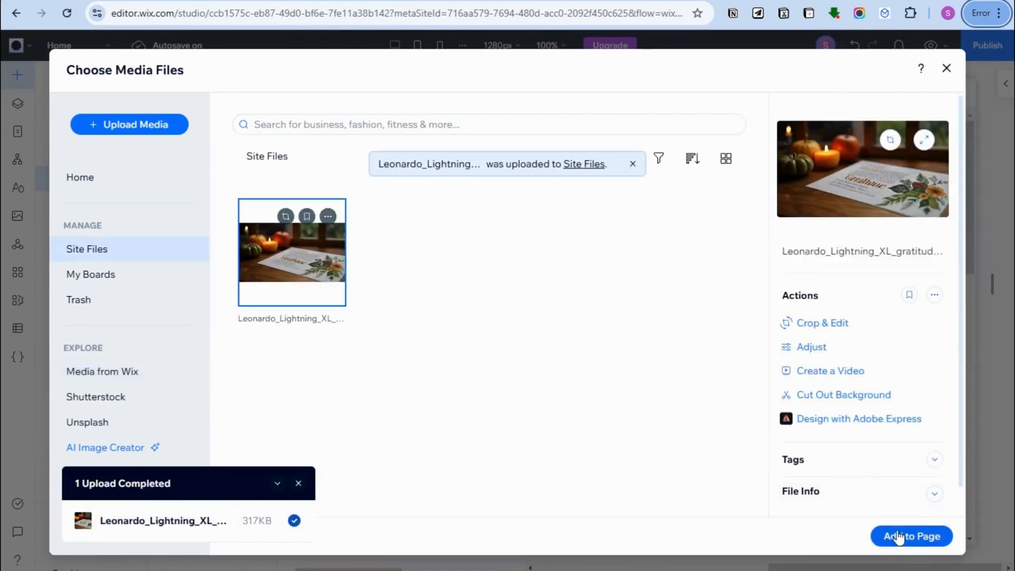
pyautogui.click(898, 536)
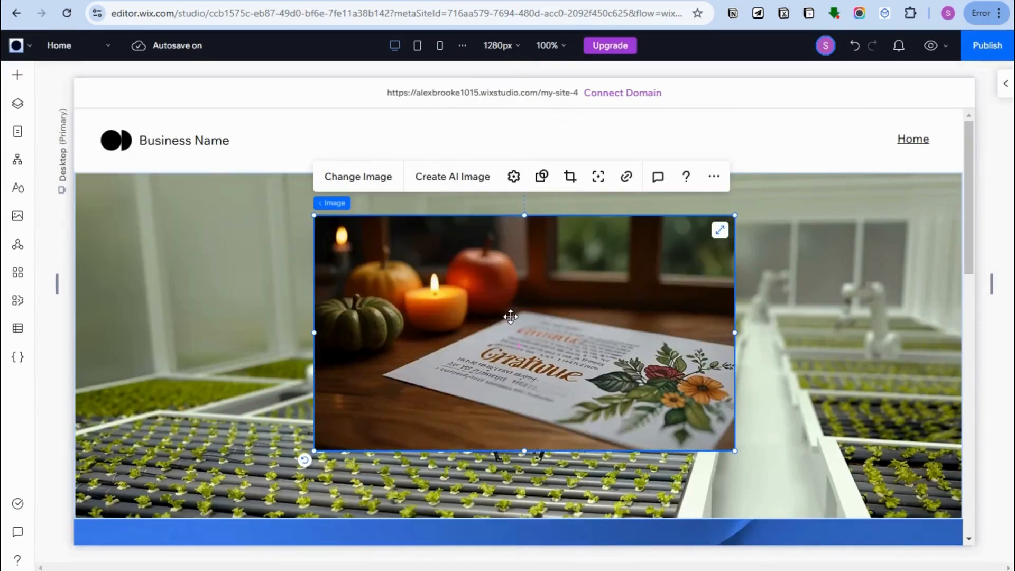
# Step: Delete the robots section holding the uploaded image, and undo the deletion
pyautogui.rightClick(435, 305)
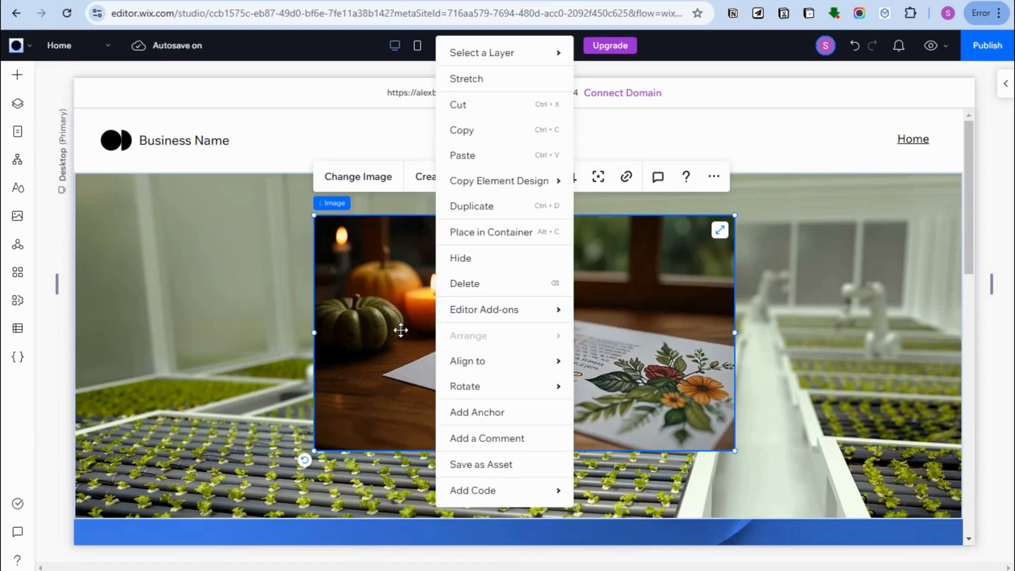
pyautogui.click(243, 330)
pyautogui.click(201, 326)
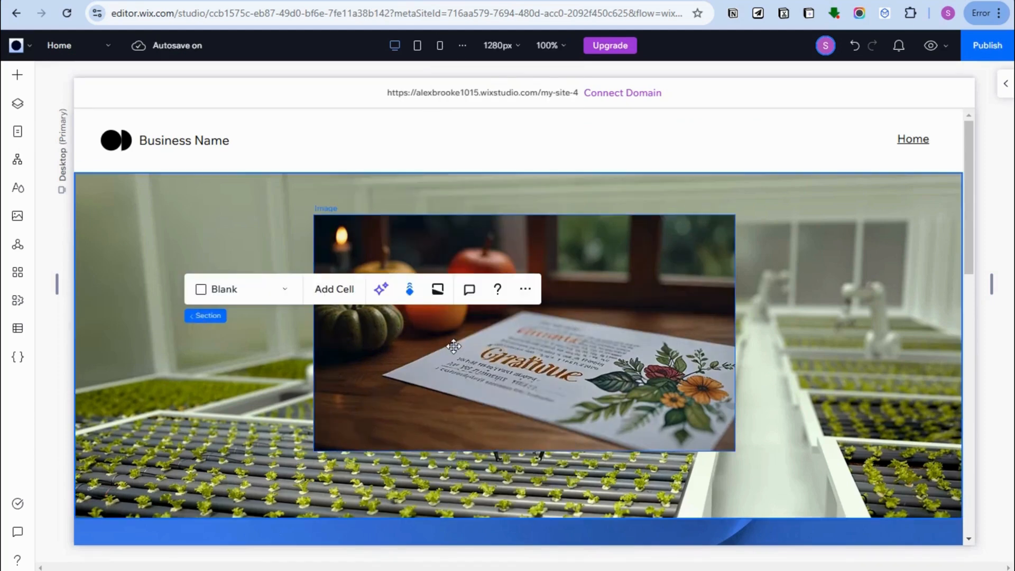
pyautogui.press('Delete')
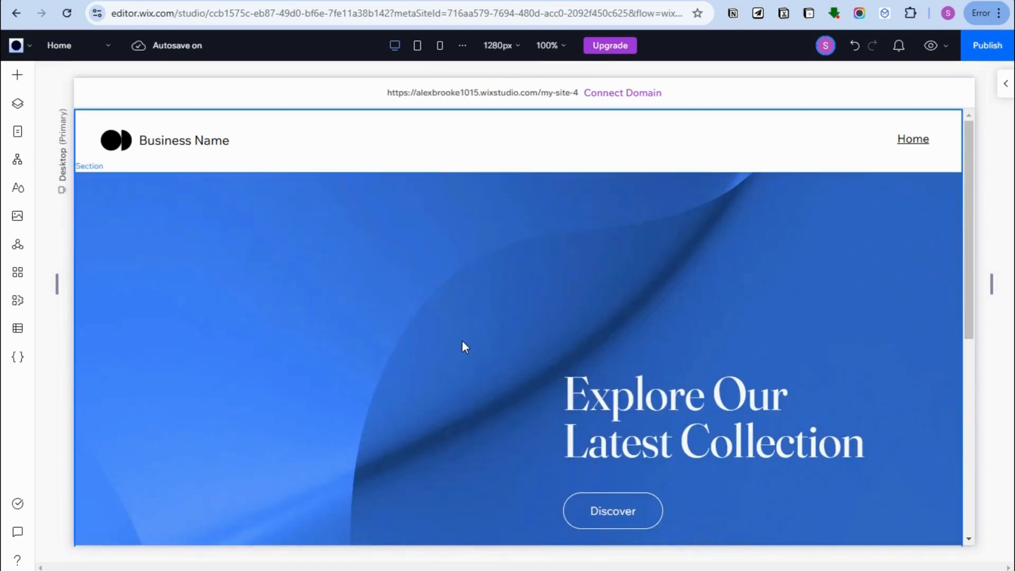
pyautogui.hotkey('ctrl', 'z')
pyautogui.click(460, 344)
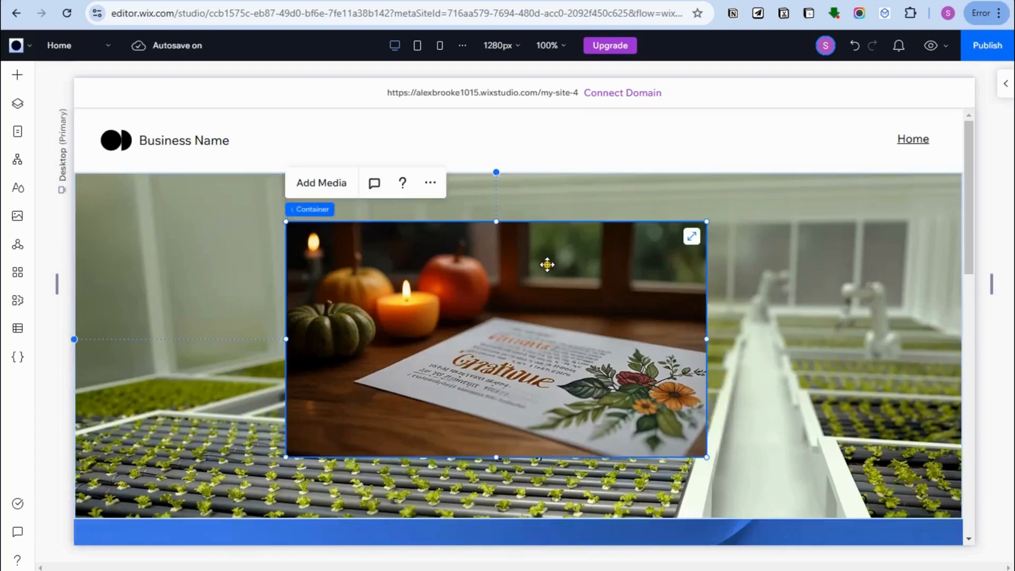
# Step: Reposition the gratitude image and adjust its container within the robots section
pyautogui.moveTo(490, 319); pyautogui.dragTo(566, 264)
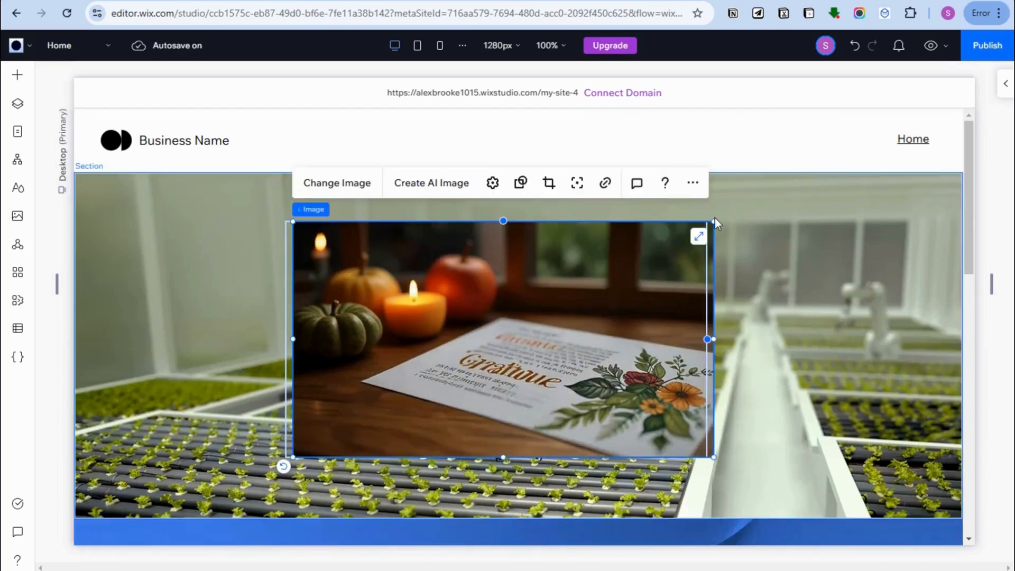
pyautogui.click(748, 282)
pyautogui.click(511, 324)
pyautogui.moveTo(707, 222); pyautogui.dragTo(644, 202)
pyautogui.moveTo(347, 255); pyautogui.dragTo(471, 272)
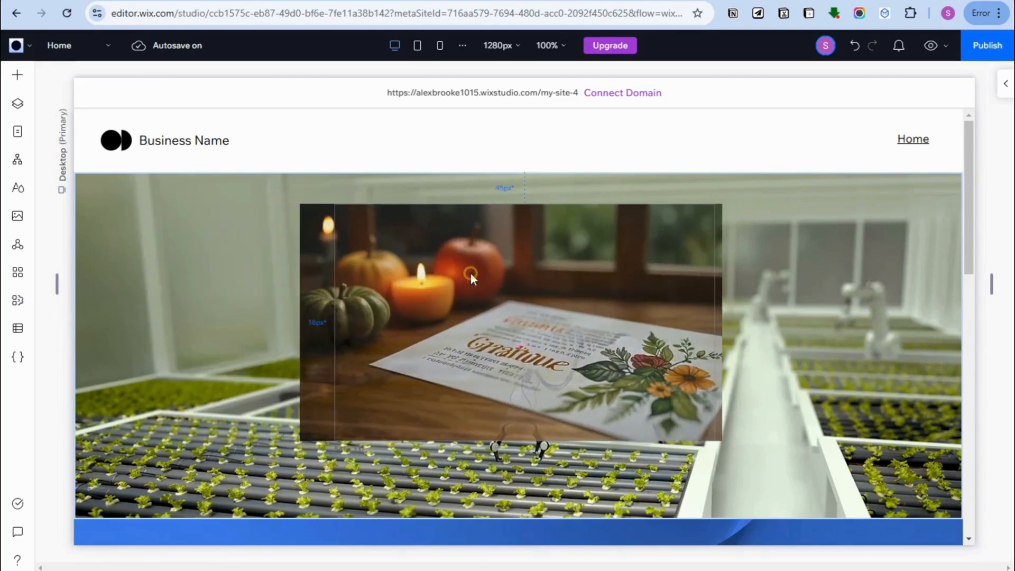
# Step: Examine the gratitude image's settings, additional actions and crop mode
pyautogui.click(404, 254)
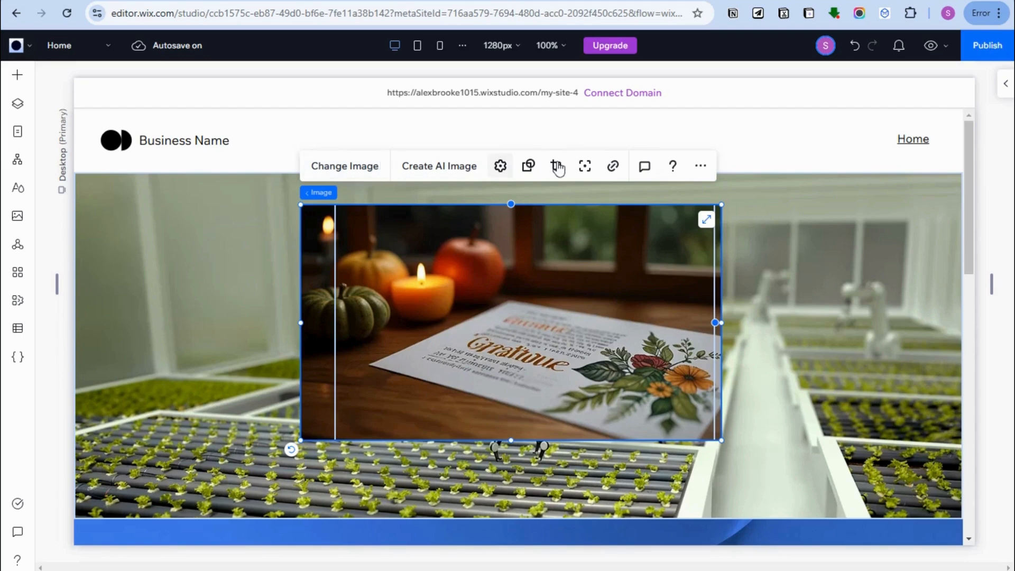
pyautogui.click(499, 168)
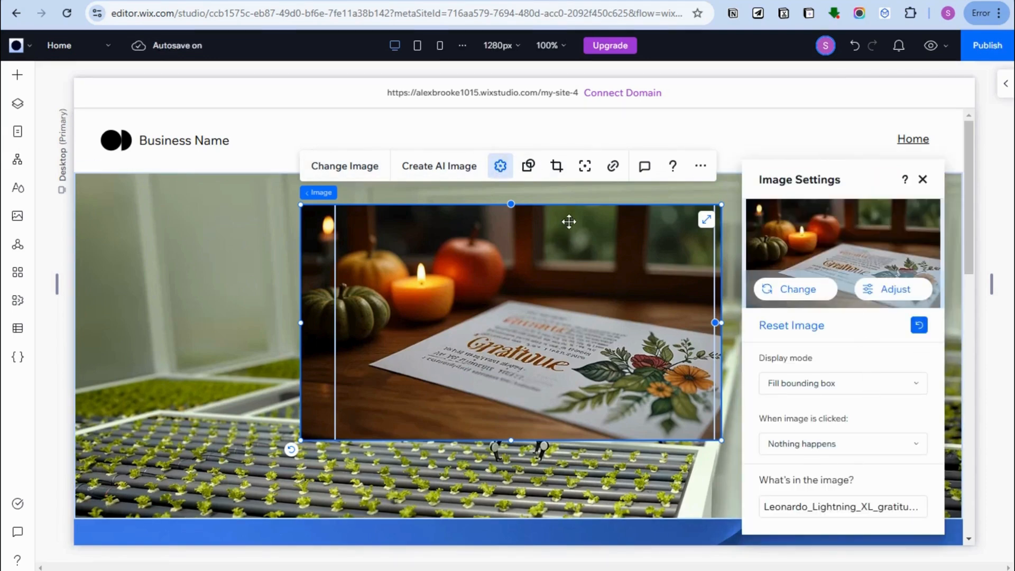
pyautogui.click(700, 167)
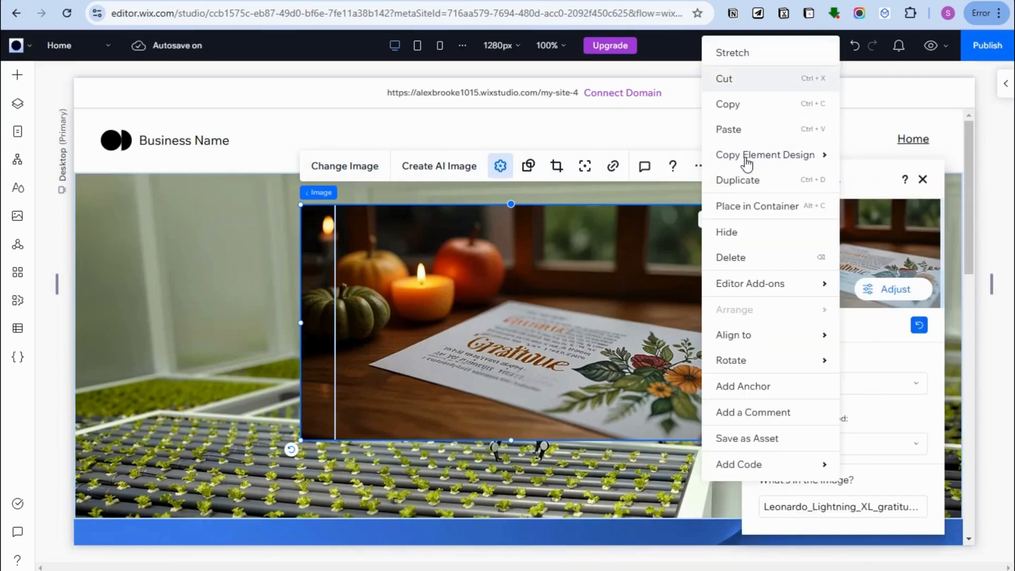
pyautogui.click(473, 287)
pyautogui.doubleClick(473, 287)
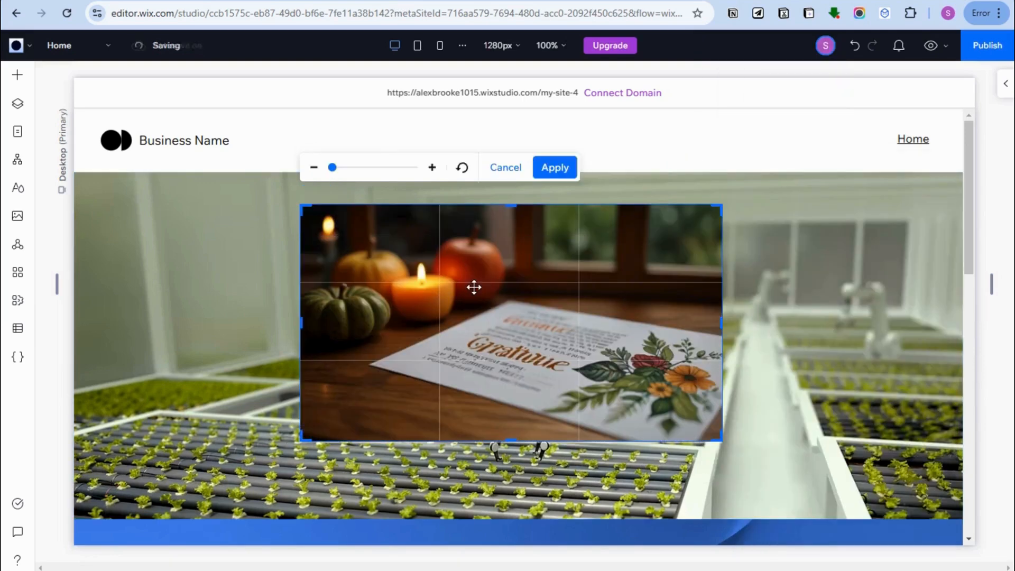
# Step: Delete the gratitude image from the robots section, leaving its container in place
pyautogui.rightClick(572, 283)
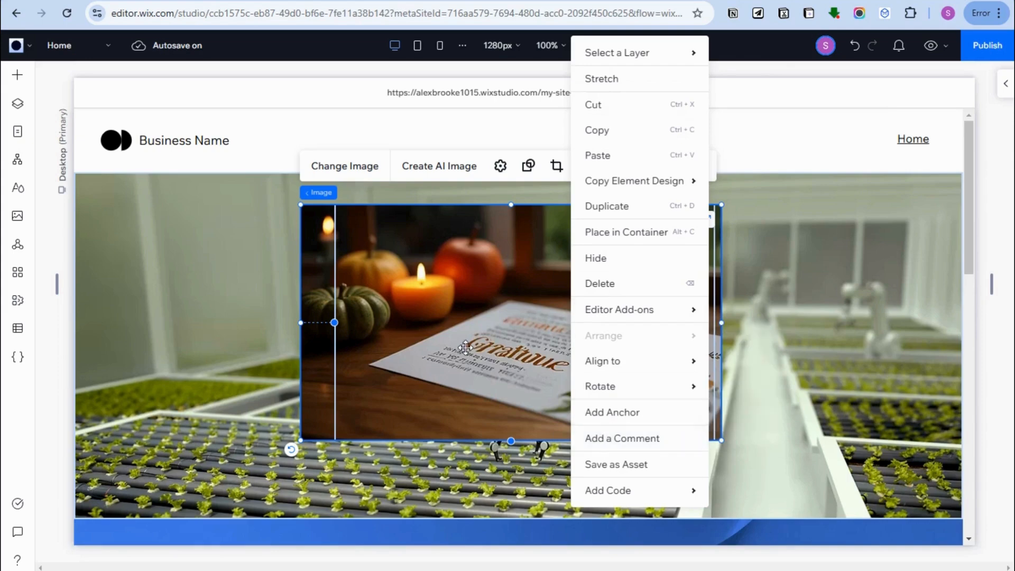
pyautogui.click(359, 349)
pyautogui.rightClick(321, 349)
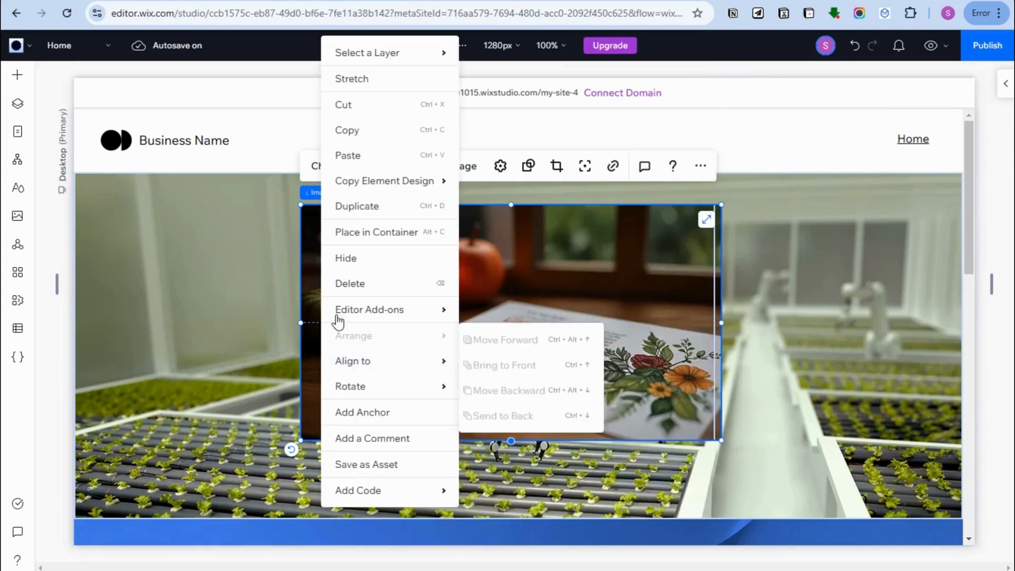
pyautogui.click(349, 283)
# Step: Try the Parallax scroll effect on the robots section's background, and set the effect to Closeup
pyautogui.click(772, 280)
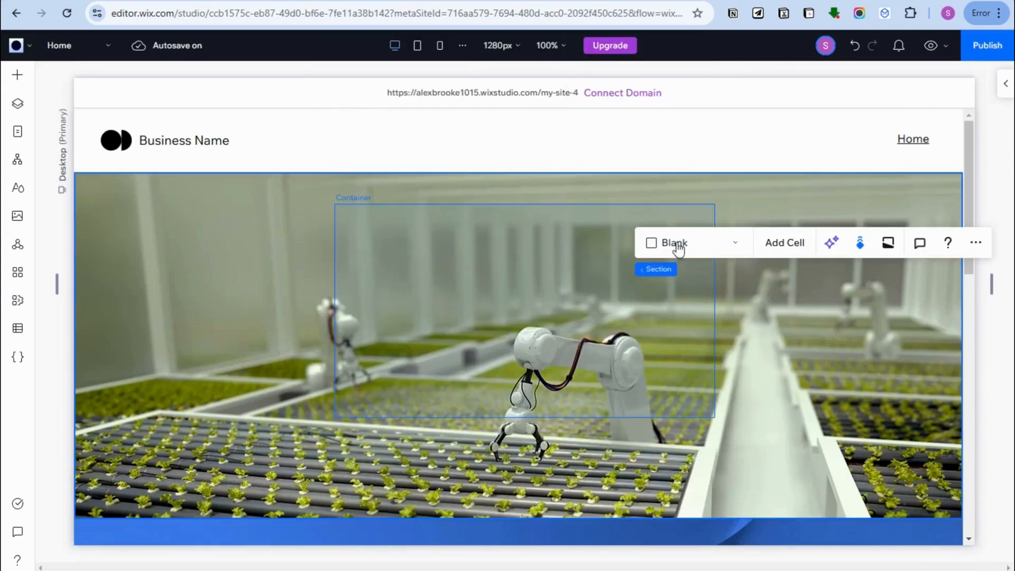
pyautogui.scroll(-5, 638, 359)
pyautogui.scroll(5, 638, 358)
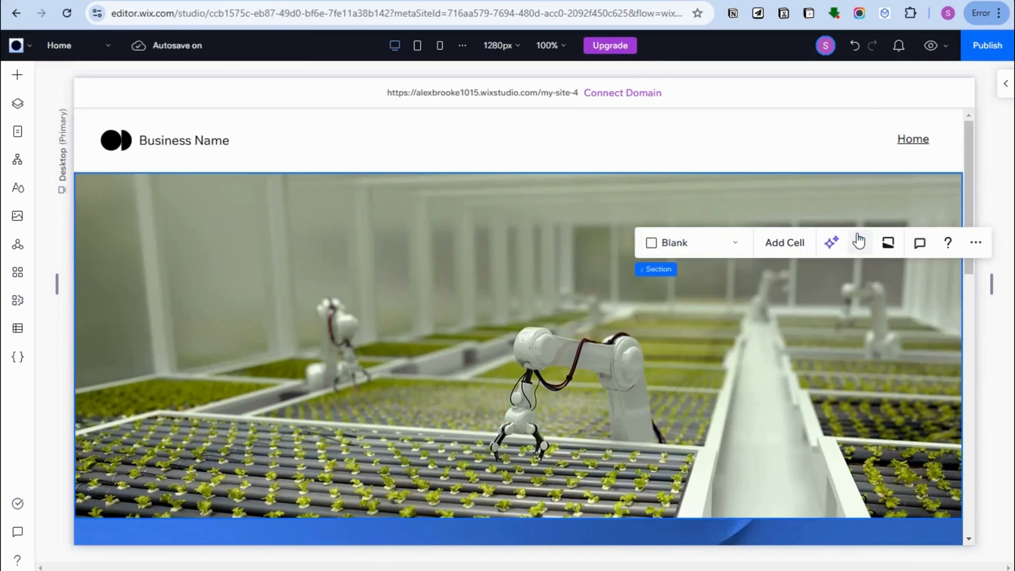
pyautogui.click(859, 244)
pyautogui.click(115, 209)
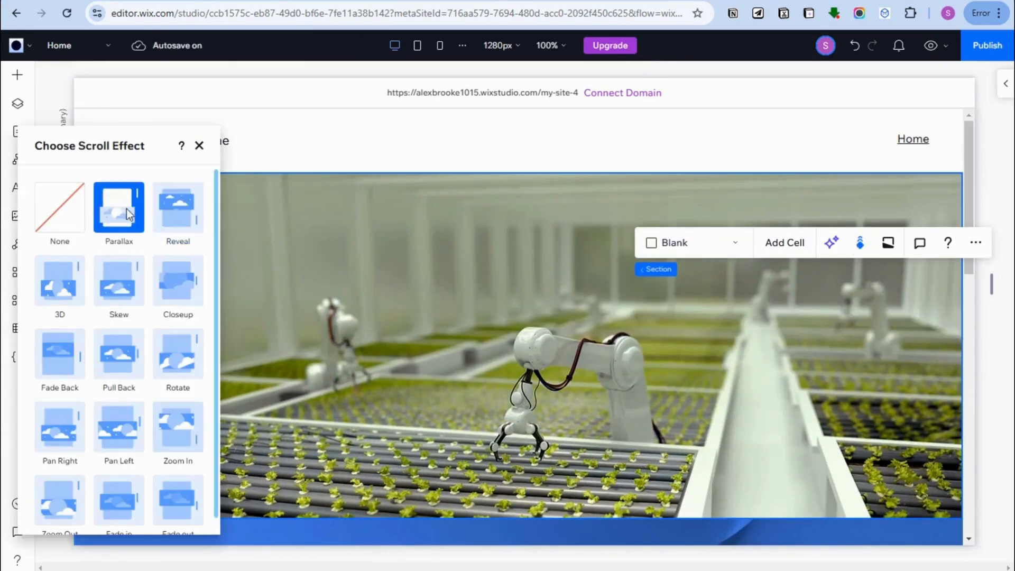
pyautogui.click(177, 312)
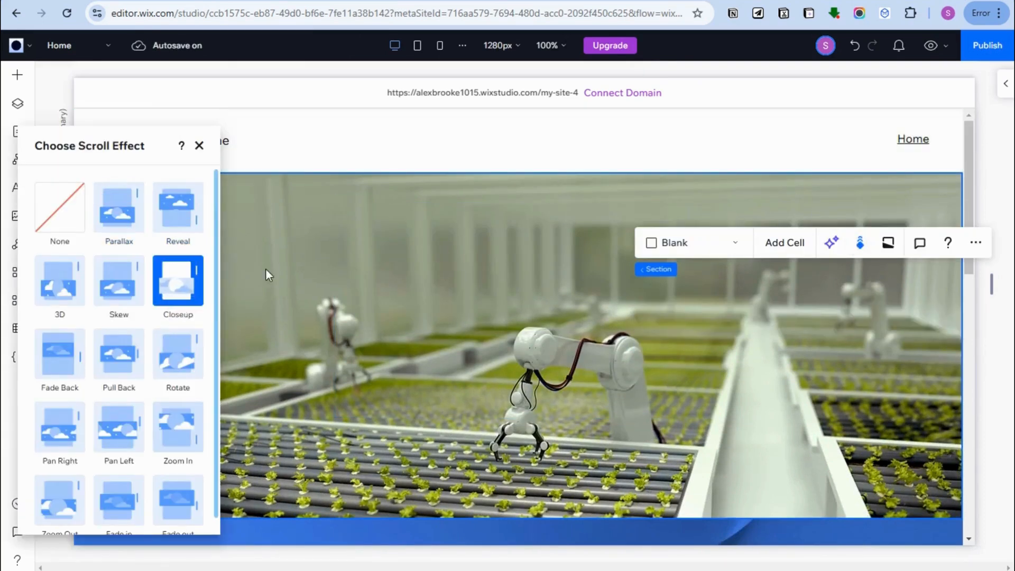
# Step: Preview the home page and examine how the robots section's background behaves while scrolling down and back up
pyautogui.click(930, 45)
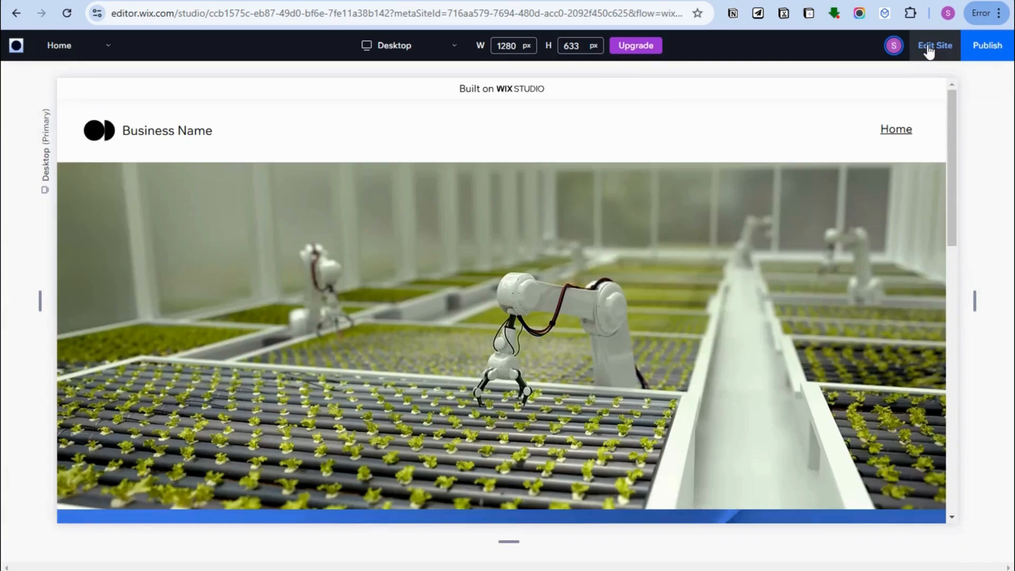
pyautogui.scroll(-5, 636, 235)
pyautogui.scroll(5, 637, 235)
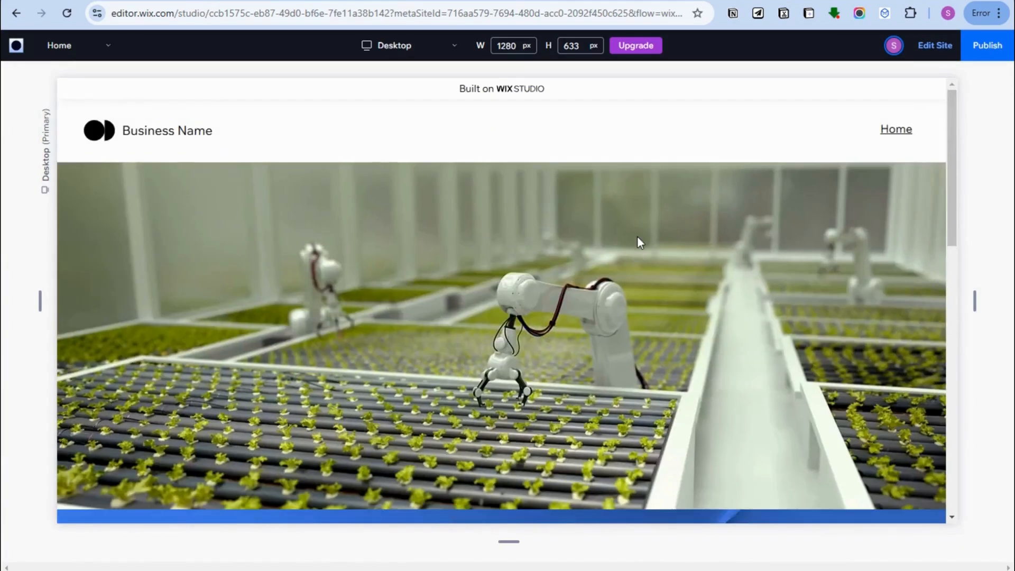
pyautogui.scroll(-3, 636, 235)
pyautogui.scroll(3, 637, 236)
pyautogui.scroll(-5, 637, 237)
pyautogui.scroll(5, 637, 237)
pyautogui.scroll(-8, 639, 244)
pyautogui.scroll(3, 639, 249)
pyautogui.scroll(5, 639, 247)
pyautogui.scroll(-1, 640, 247)
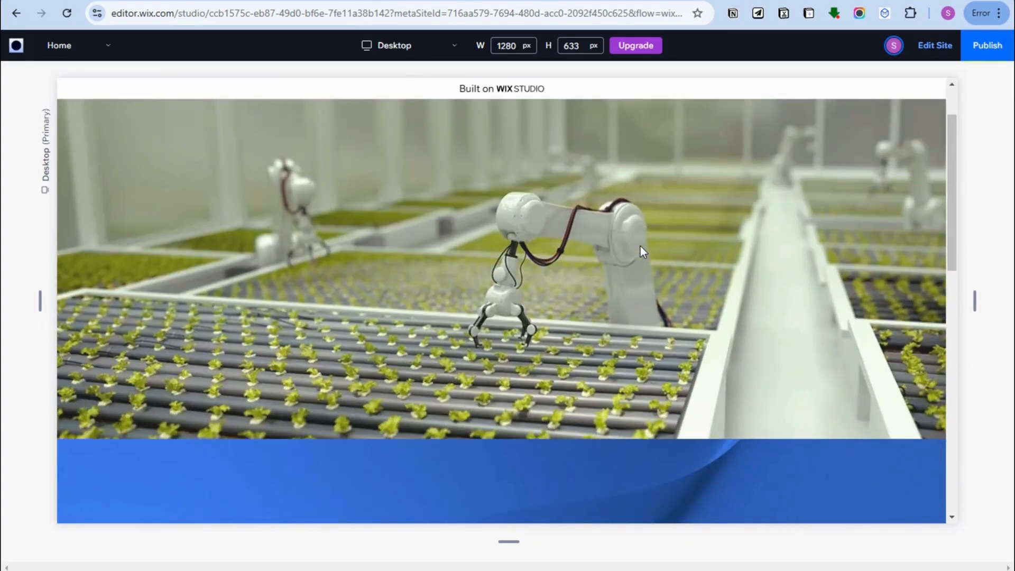